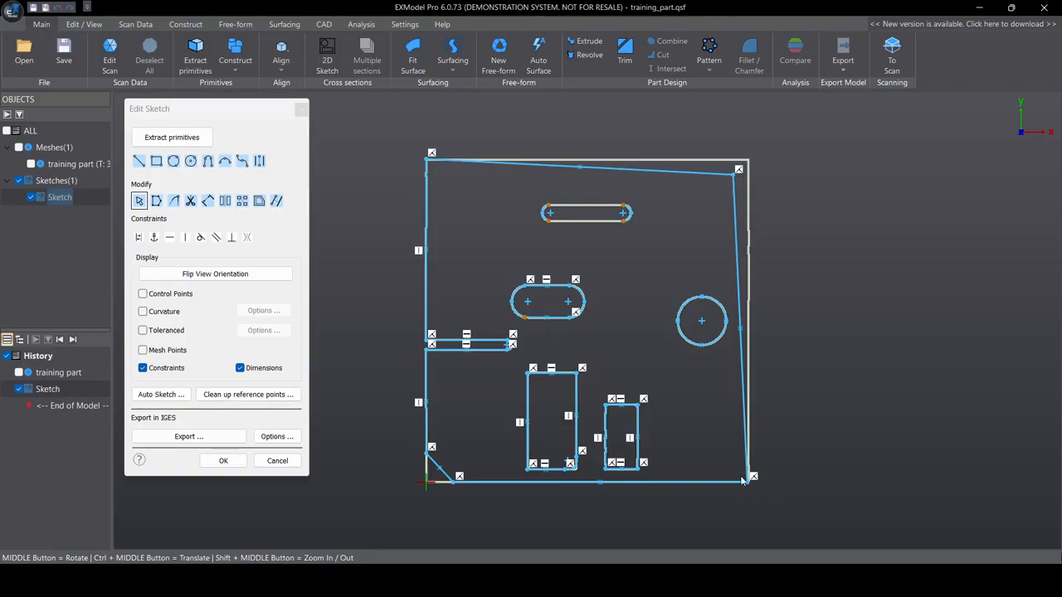
Move the outline's lower-right corner onto the cross-section corner, and detach and rejoin the bottom edge's endpoint there.
{"action": "mouse_move", "coordinate": [747, 483]}
{"action": "left_mouse_down"}
{"action": "mouse_move", "coordinate": [749, 507]}
{"action": "mouse_move", "coordinate": [774, 511]}
{"action": "left_mouse_up"}
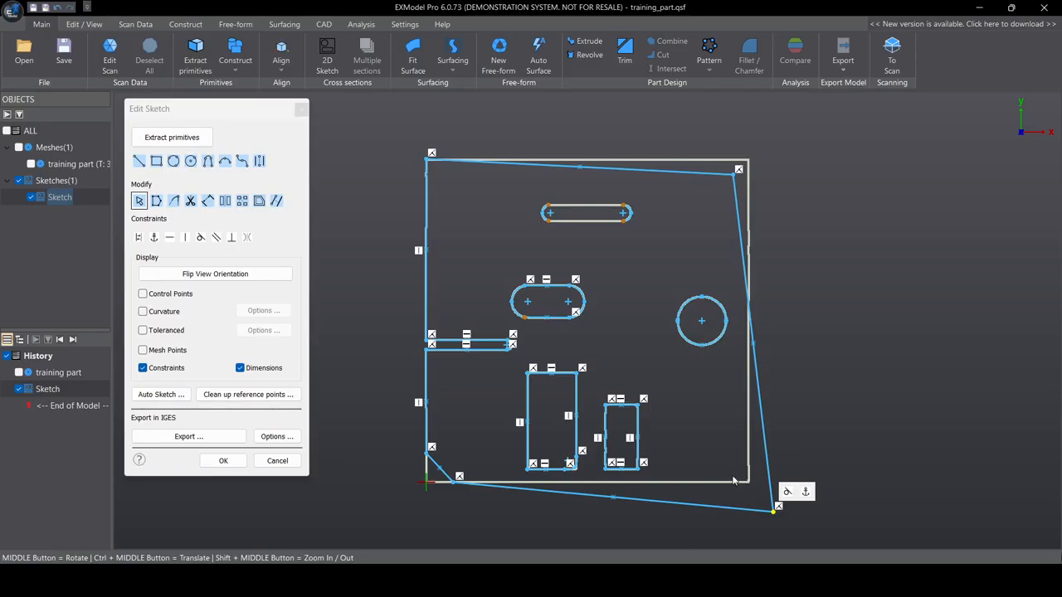
{"action": "mouse_move", "coordinate": [773, 510]}
{"action": "left_mouse_down"}
{"action": "mouse_move", "coordinate": [756, 450]}
{"action": "mouse_move", "coordinate": [750, 481]}
{"action": "left_mouse_up"}
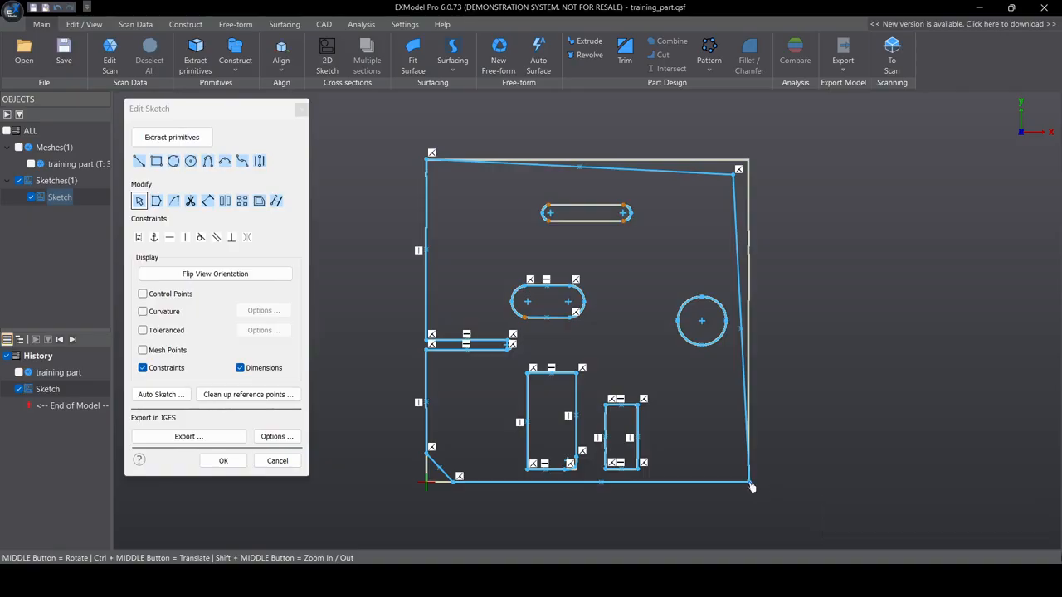
{"action": "mouse_move", "coordinate": [750, 485]}
{"action": "left_mouse_down"}
{"action": "mouse_move", "coordinate": [737, 503]}
{"action": "mouse_move", "coordinate": [689, 515]}
{"action": "left_mouse_up"}
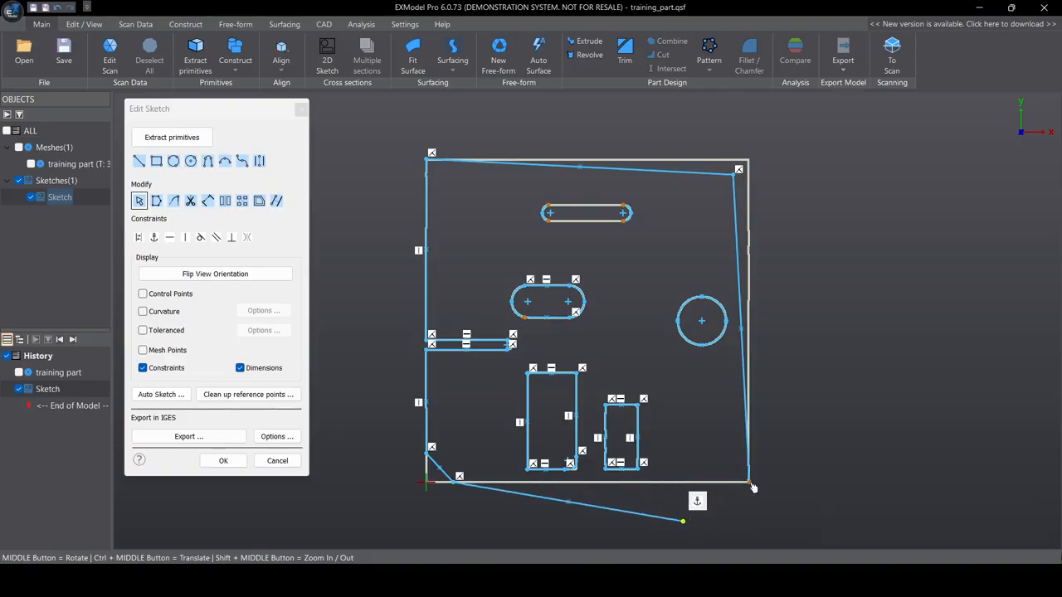
{"action": "mouse_move", "coordinate": [753, 488]}
{"action": "left_mouse_down"}
{"action": "mouse_move", "coordinate": [823, 419]}
{"action": "mouse_move", "coordinate": [834, 390]}
{"action": "mouse_move", "coordinate": [749, 484]}
{"action": "left_mouse_up"}
{"action": "left_click_drag", "start_coordinate": [686, 528], "coordinate": [750, 484]}
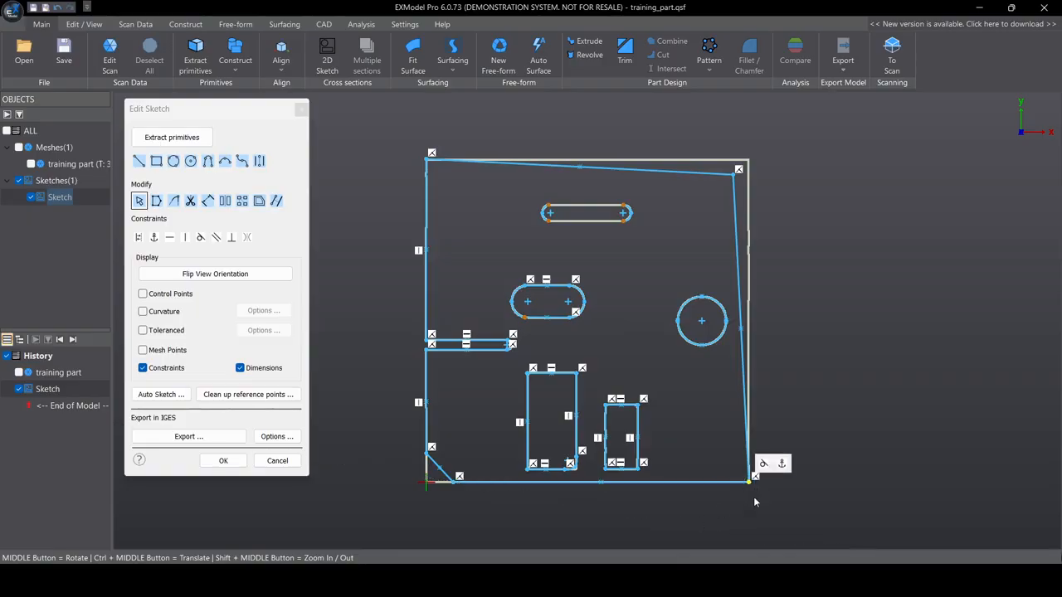
{"action": "mouse_move", "coordinate": [749, 482]}
{"action": "left_mouse_down"}
{"action": "mouse_move", "coordinate": [724, 500]}
{"action": "mouse_move", "coordinate": [774, 482]}
{"action": "mouse_move", "coordinate": [725, 501]}
{"action": "mouse_move", "coordinate": [750, 484]}
{"action": "left_mouse_up"}
Make the larger rectangle's lower-right corner arc tangent to its right edge.
{"action": "middle_click_drag", "start_coordinate": [567, 518], "coordinate": [653, 494], "text": "ctrl"}
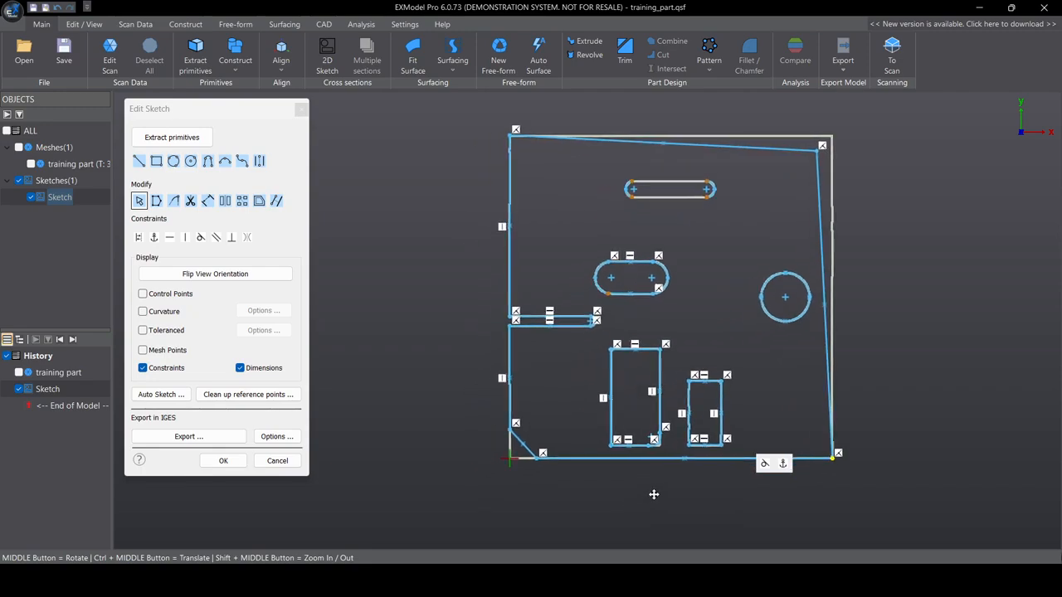
{"action": "scroll", "coordinate": [654, 460], "scroll_direction": "up", "scroll_amount": 4}
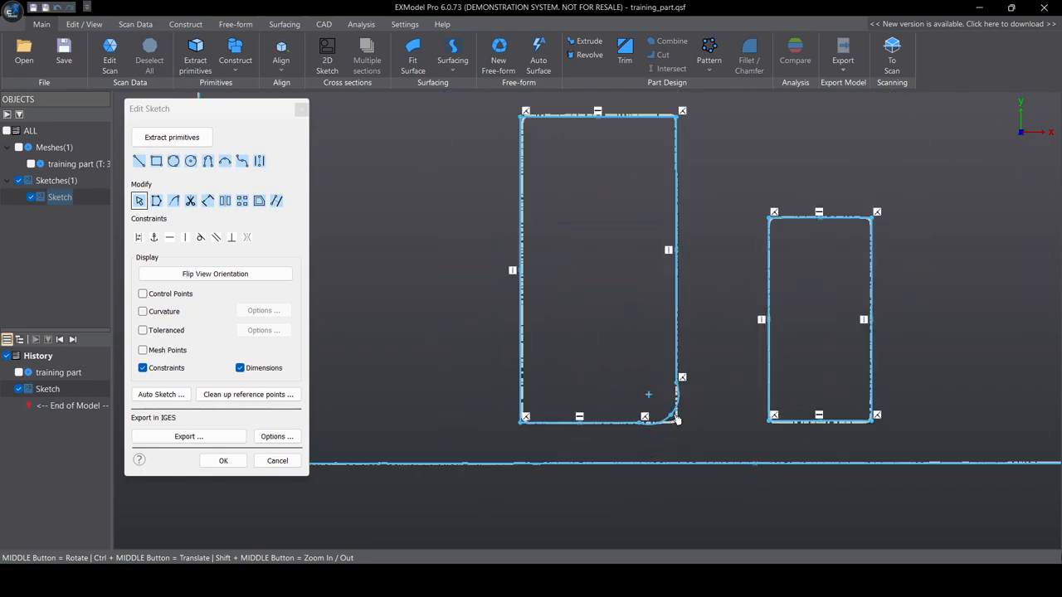
{"action": "scroll", "coordinate": [646, 399], "scroll_direction": "up", "scroll_amount": 2}
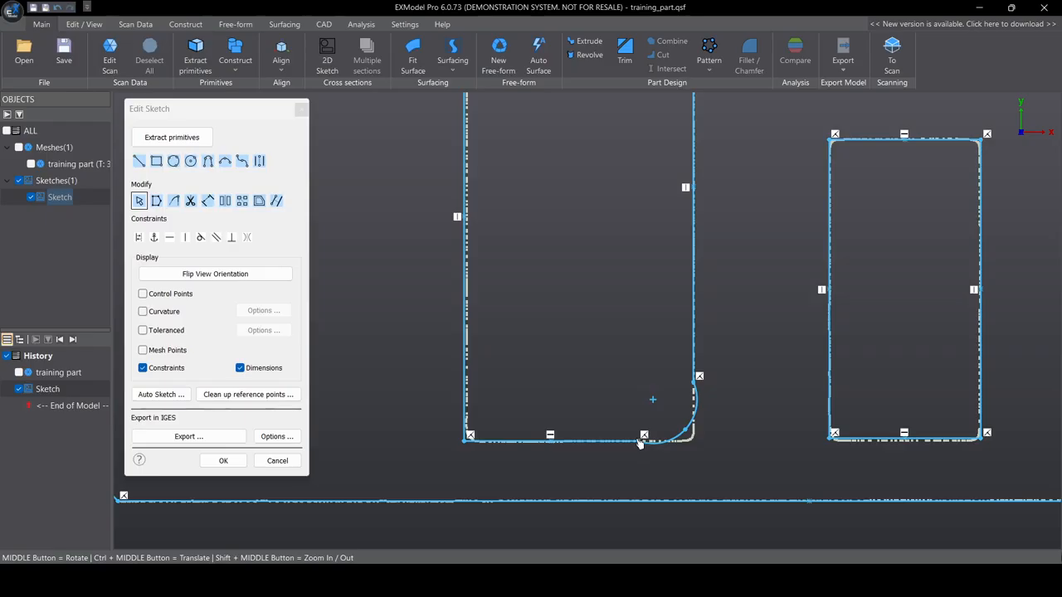
{"action": "mouse_move", "coordinate": [643, 445]}
{"action": "left_mouse_down"}
{"action": "mouse_move", "coordinate": [639, 428]}
{"action": "mouse_move", "coordinate": [638, 448]}
{"action": "mouse_move", "coordinate": [679, 446]}
{"action": "left_mouse_up"}
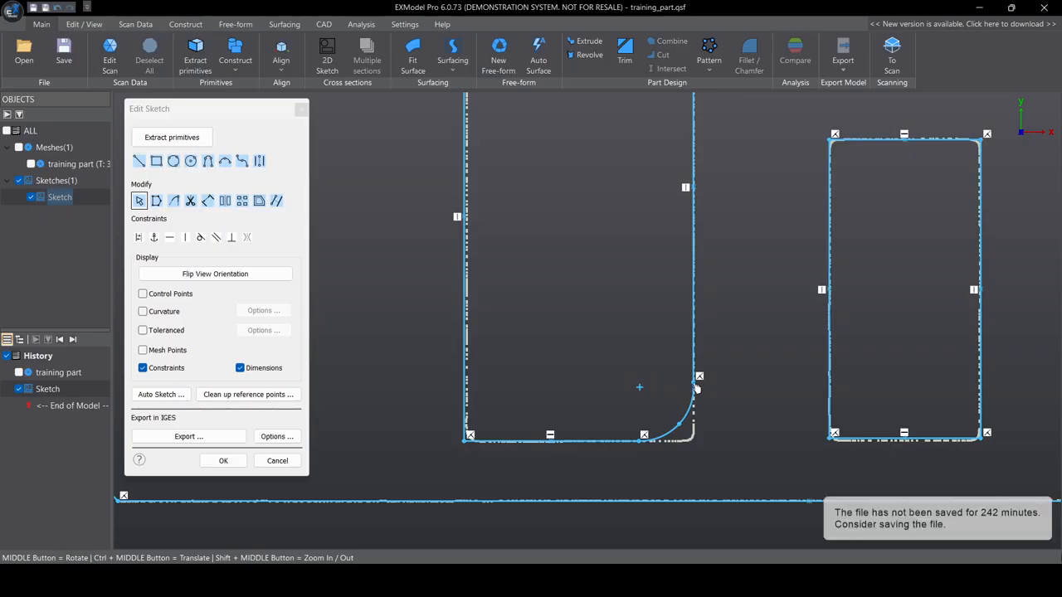
{"action": "mouse_move", "coordinate": [698, 381]}
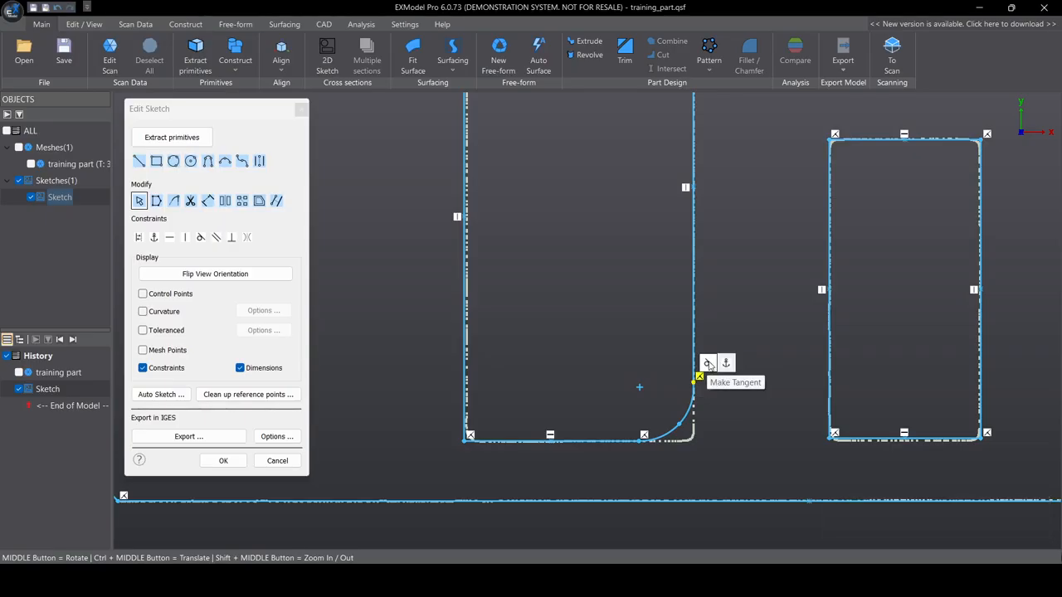
{"action": "left_click", "coordinate": [707, 365]}
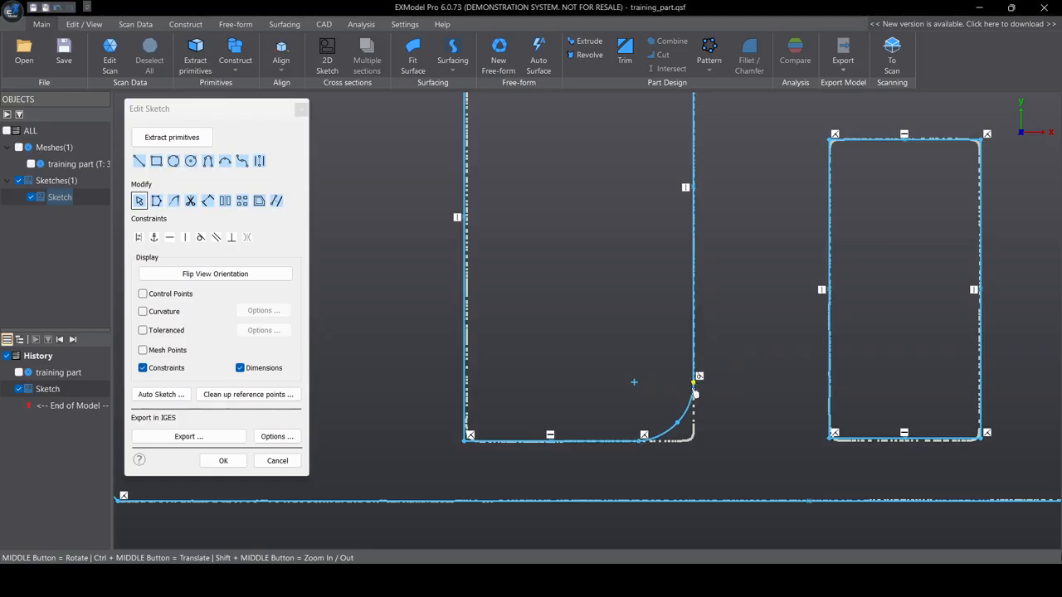
Reposition the larger rectangle's bottom and right edges and their joints with the corner arc to test the tangent constraint.
{"action": "mouse_move", "coordinate": [643, 446]}
{"action": "left_mouse_down"}
{"action": "mouse_move", "coordinate": [636, 449]}
{"action": "mouse_move", "coordinate": [652, 461]}
{"action": "mouse_move", "coordinate": [652, 441]}
{"action": "mouse_move", "coordinate": [626, 461]}
{"action": "mouse_move", "coordinate": [652, 440]}
{"action": "mouse_move", "coordinate": [628, 450]}
{"action": "mouse_move", "coordinate": [632, 462]}
{"action": "left_mouse_up"}
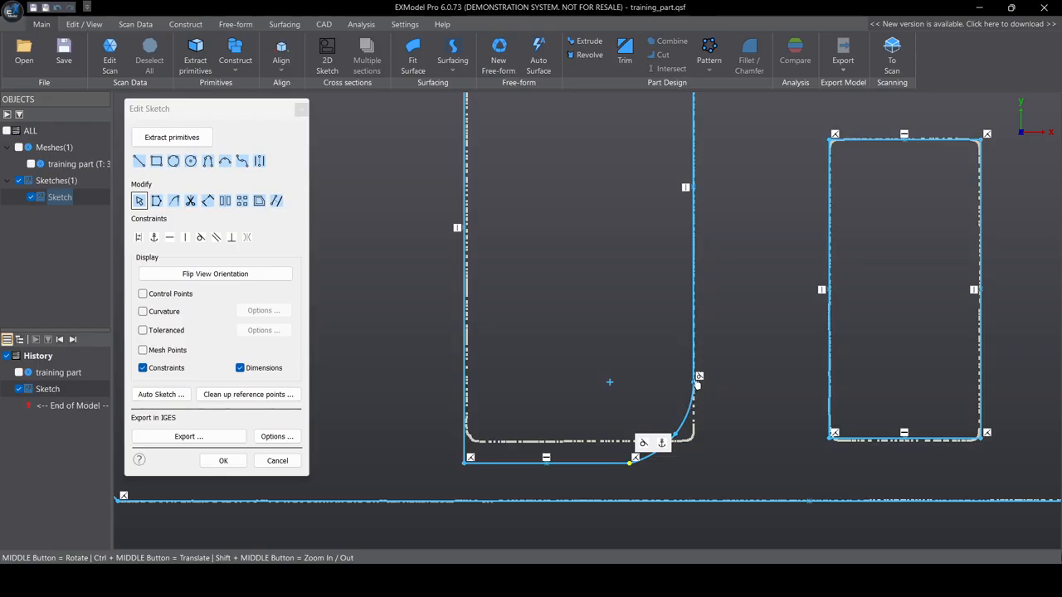
{"action": "mouse_move", "coordinate": [631, 466]}
{"action": "left_mouse_down"}
{"action": "mouse_move", "coordinate": [630, 441]}
{"action": "mouse_move", "coordinate": [657, 443]}
{"action": "mouse_move", "coordinate": [691, 421]}
{"action": "mouse_move", "coordinate": [689, 410]}
{"action": "mouse_move", "coordinate": [640, 428]}
{"action": "mouse_move", "coordinate": [638, 447]}
{"action": "left_mouse_up"}
{"action": "left_click", "coordinate": [741, 424]}
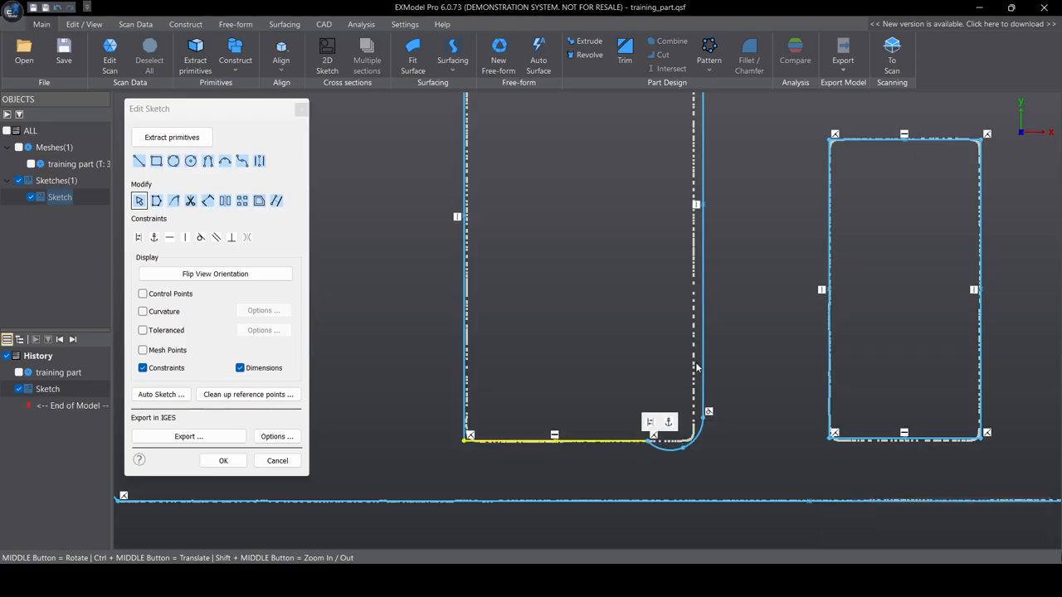
{"action": "left_click_drag", "start_coordinate": [705, 365], "coordinate": [694, 357]}
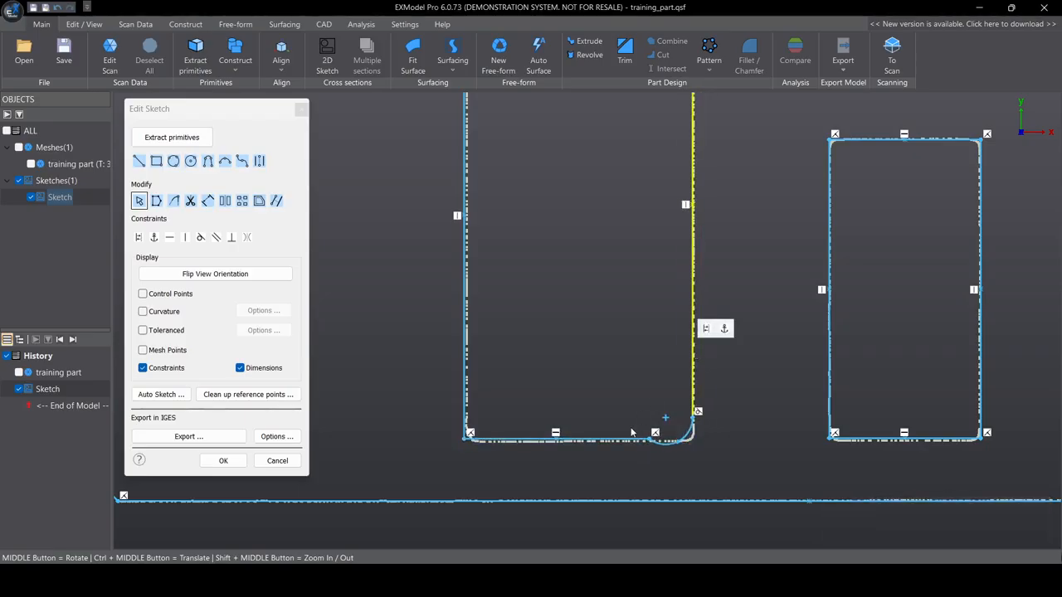
{"action": "mouse_move", "coordinate": [650, 441]}
{"action": "left_mouse_down"}
{"action": "mouse_move", "coordinate": [697, 421]}
{"action": "mouse_move", "coordinate": [697, 400]}
{"action": "left_mouse_up"}
{"action": "left_click", "coordinate": [560, 442]}
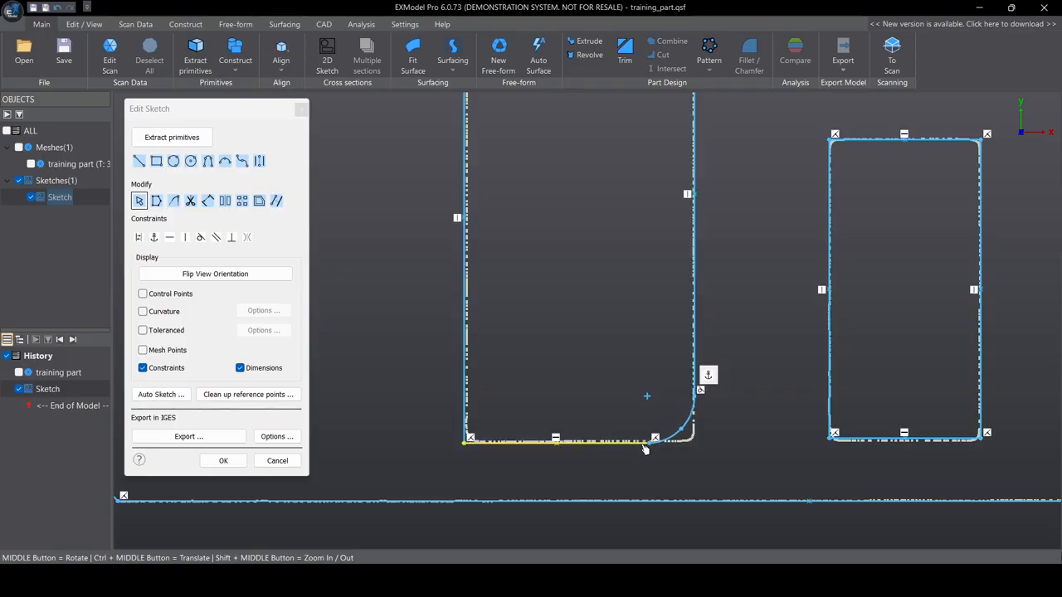
{"action": "left_click_drag", "start_coordinate": [520, 445], "coordinate": [521, 442]}
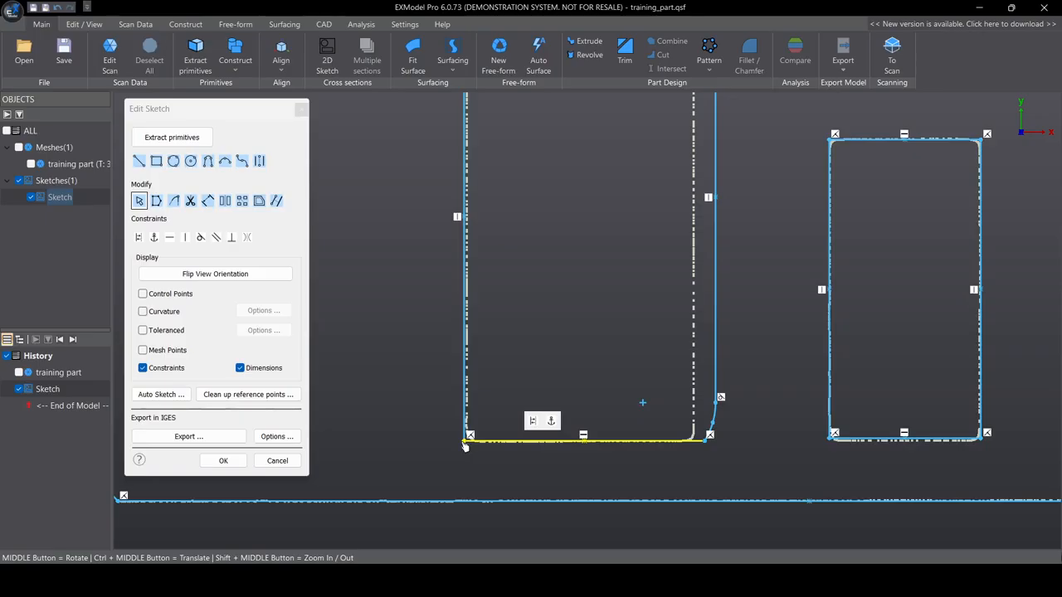
{"action": "left_click", "coordinate": [672, 463]}
{"action": "left_click_drag", "start_coordinate": [706, 442], "coordinate": [620, 442]}
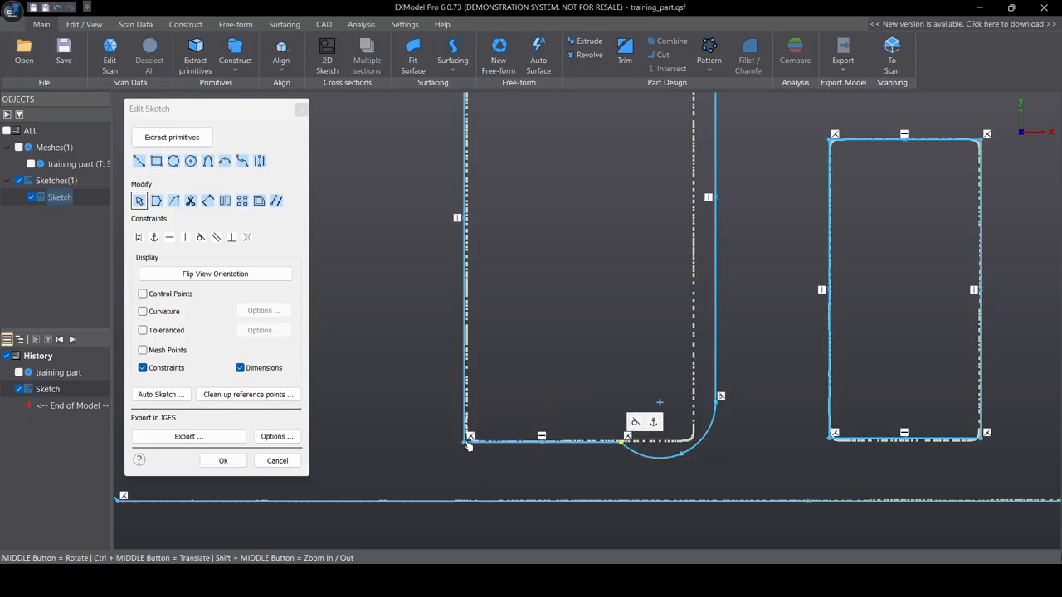
Fix the position of the larger rectangle's lower-left corner and move the free end of its bottom edge.
{"action": "left_click", "coordinate": [466, 442]}
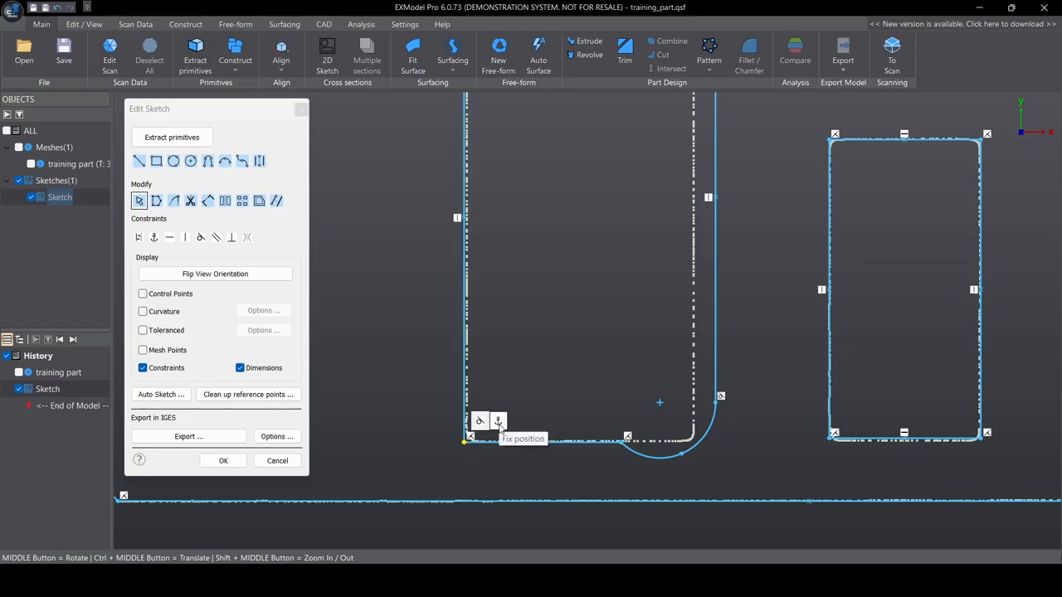
{"action": "left_click", "coordinate": [499, 422]}
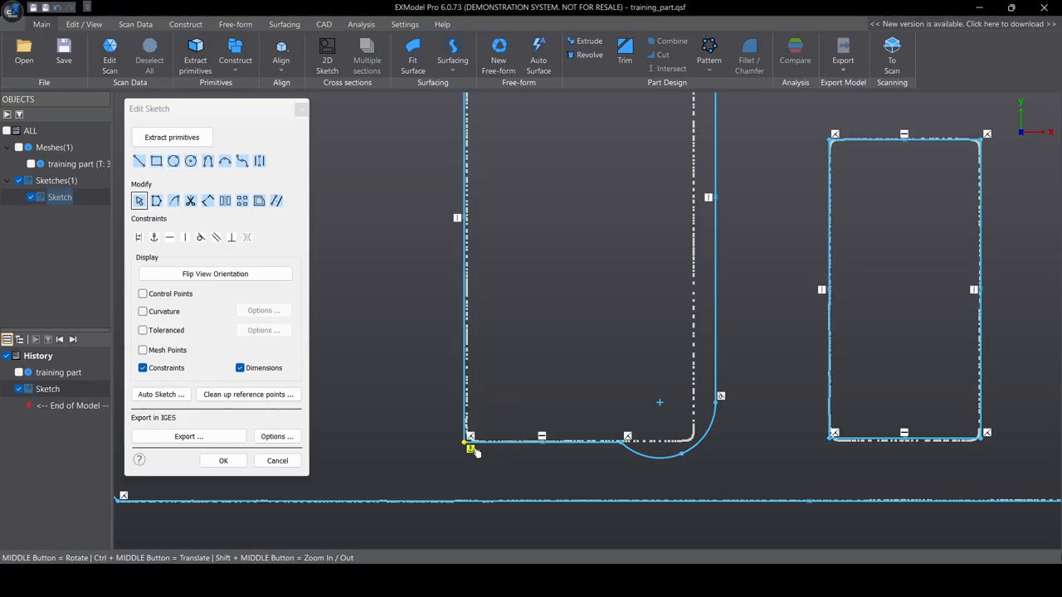
{"action": "left_click_drag", "start_coordinate": [621, 448], "coordinate": [606, 445]}
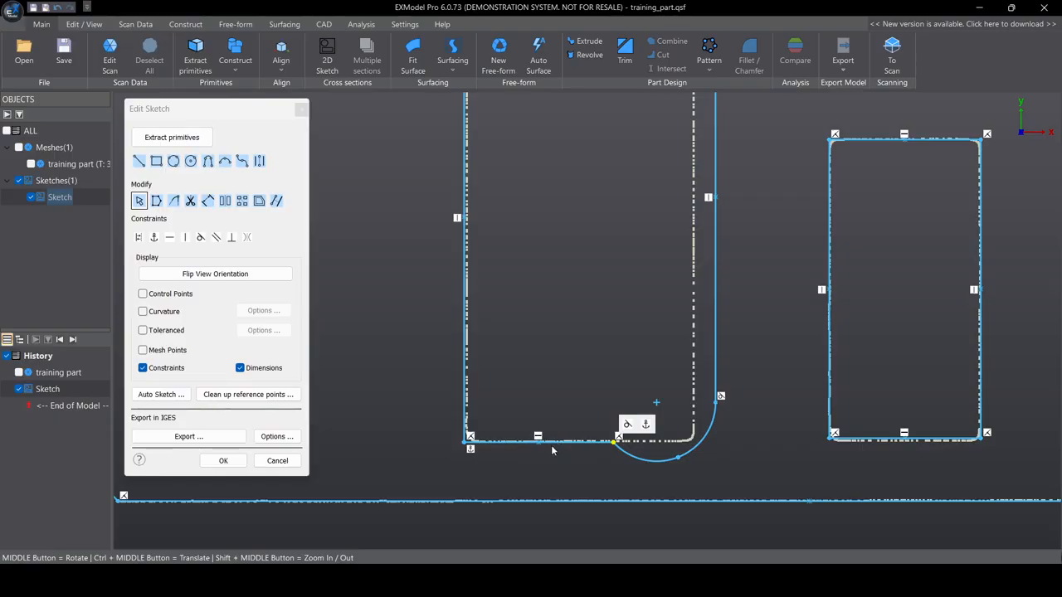
{"action": "mouse_move", "coordinate": [616, 446]}
{"action": "left_mouse_down"}
{"action": "mouse_move", "coordinate": [615, 431]}
{"action": "mouse_move", "coordinate": [620, 442]}
{"action": "left_mouse_up"}
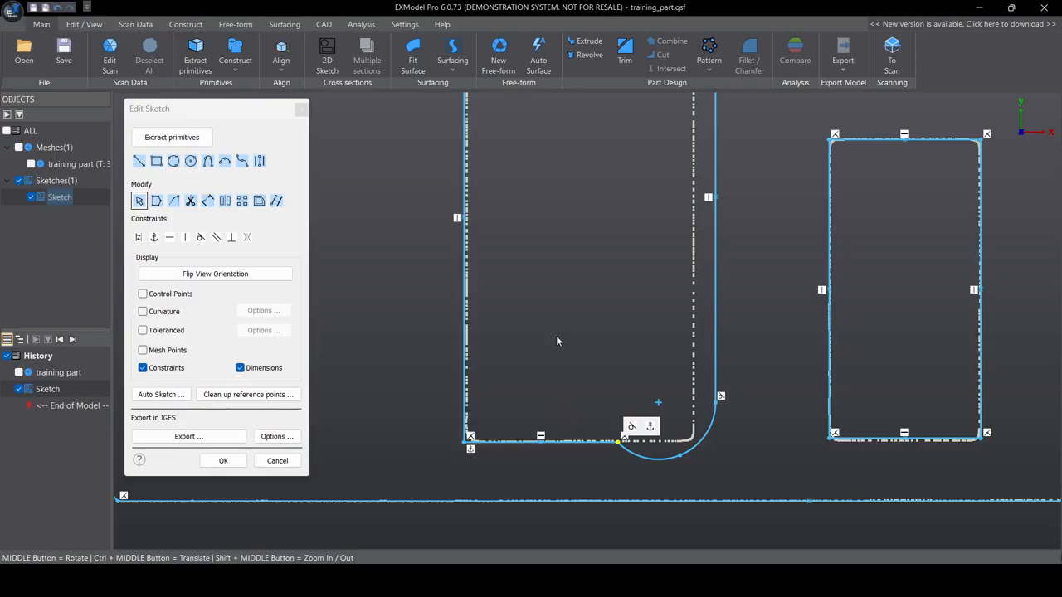
Make the outer outline's top edge horizontal and move it up onto the cross-section's top line.
{"action": "scroll", "coordinate": [611, 298], "scroll_direction": "down", "scroll_amount": 5}
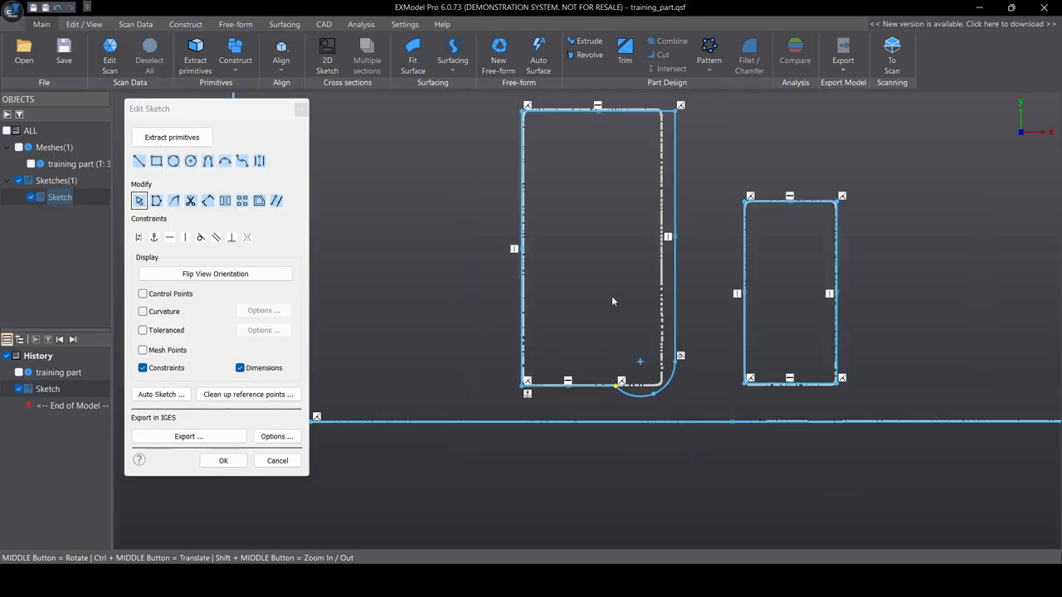
{"action": "middle_click_drag", "start_coordinate": [641, 204], "coordinate": [640, 258], "text": "ctrl"}
{"action": "left_click", "coordinate": [648, 220]}
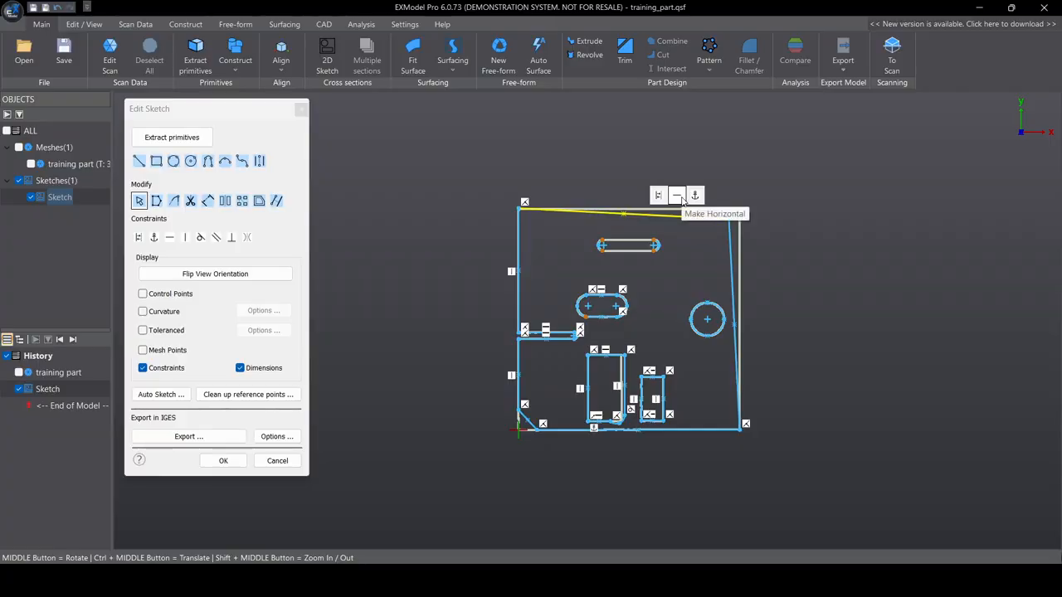
{"action": "left_click", "coordinate": [677, 196]}
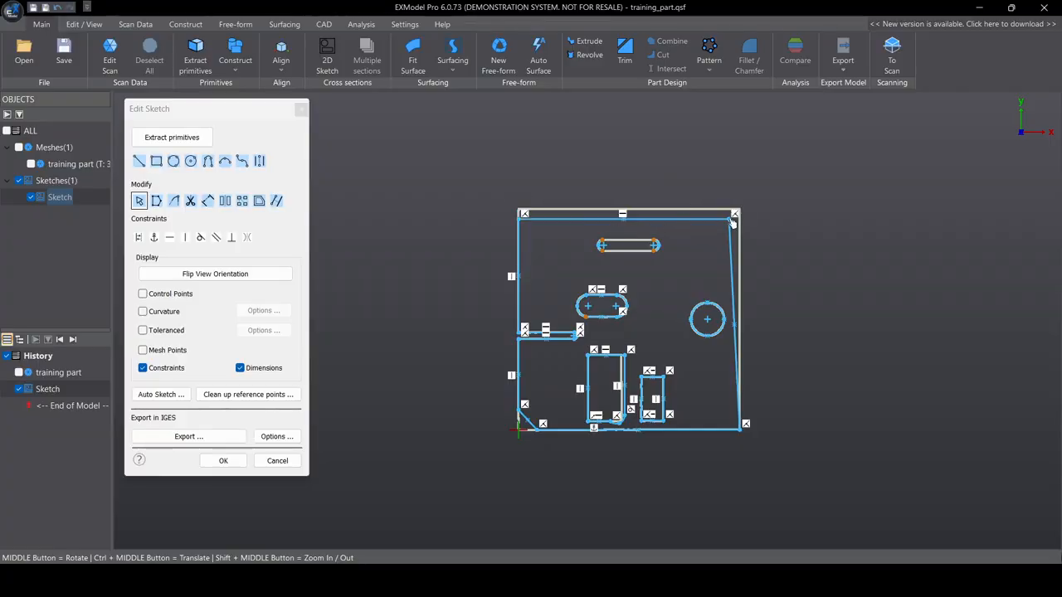
{"action": "mouse_move", "coordinate": [733, 217]}
{"action": "left_mouse_down"}
{"action": "mouse_move", "coordinate": [721, 211]}
{"action": "mouse_move", "coordinate": [733, 191]}
{"action": "mouse_move", "coordinate": [725, 212]}
{"action": "mouse_move", "coordinate": [683, 229]}
{"action": "mouse_move", "coordinate": [716, 208]}
{"action": "mouse_move", "coordinate": [680, 216]}
{"action": "mouse_move", "coordinate": [723, 215]}
{"action": "left_mouse_up"}
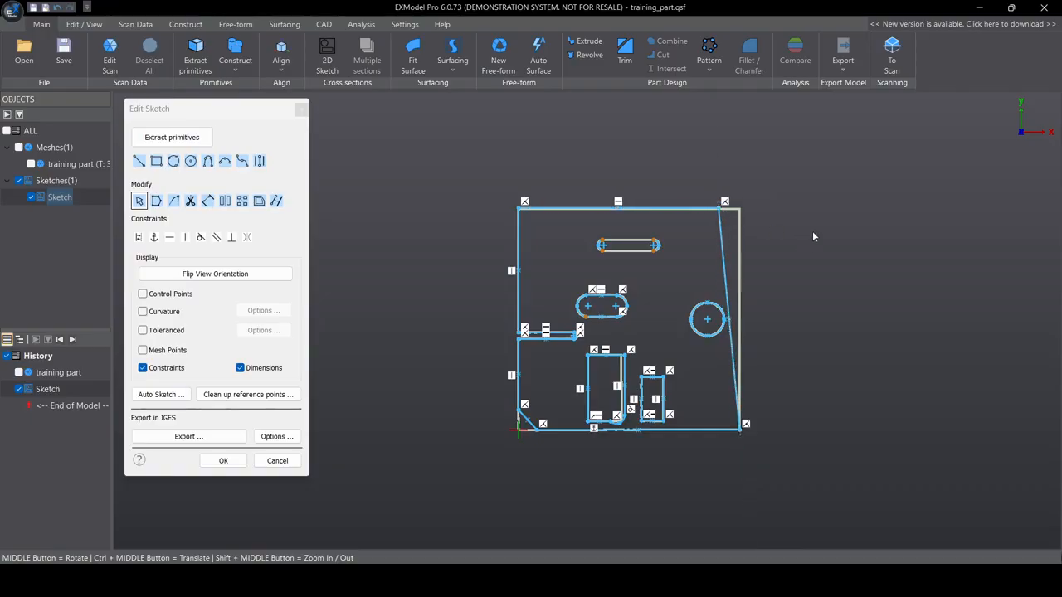
Show the coordinate system grid and hide it again.
{"action": "mouse_move", "coordinate": [1018, 122]}
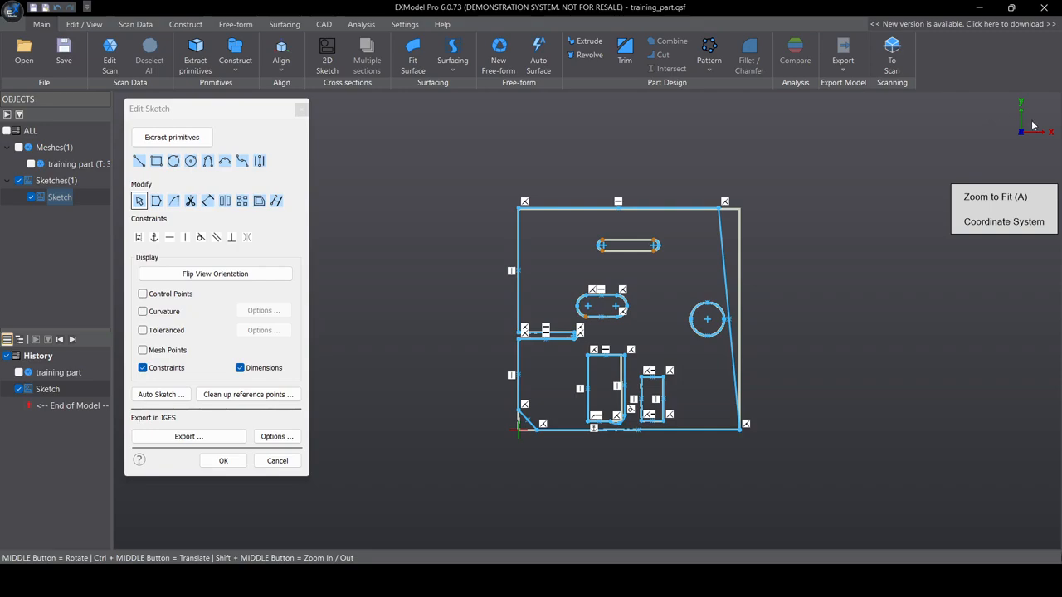
{"action": "left_click", "coordinate": [1004, 224]}
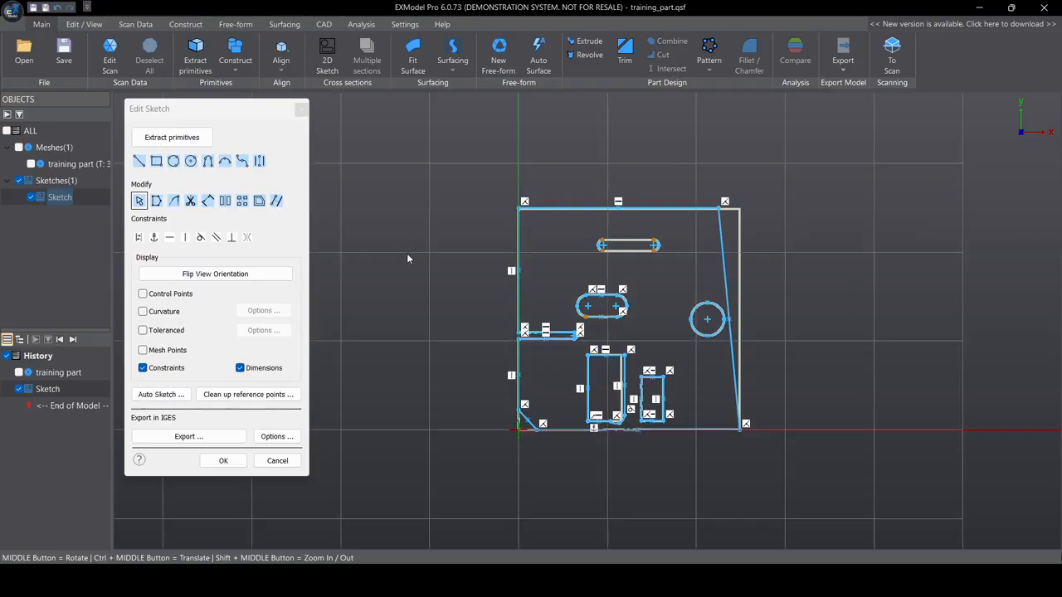
{"action": "mouse_move", "coordinate": [1022, 129]}
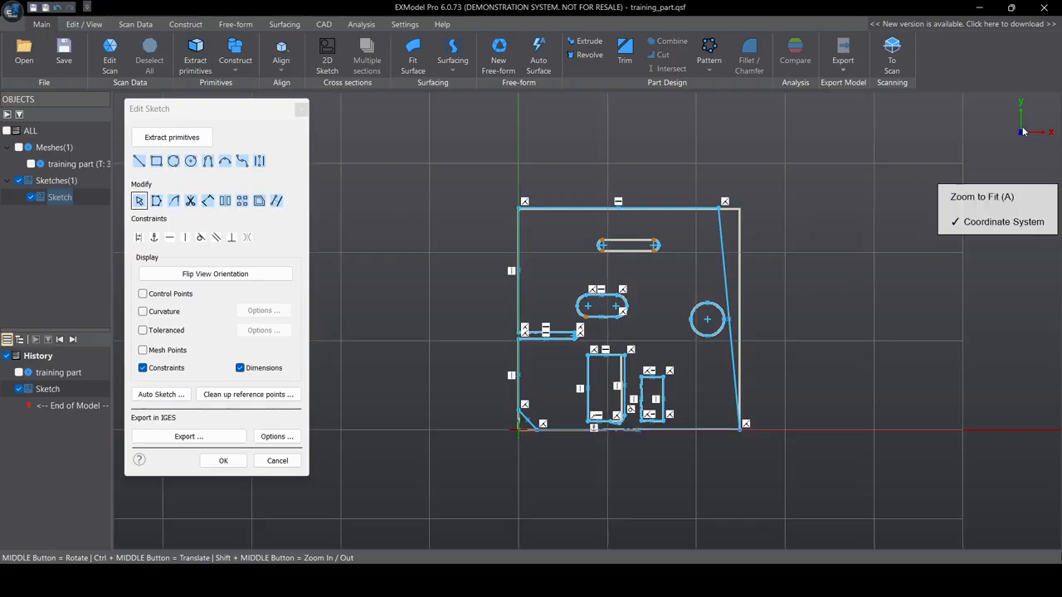
{"action": "left_click", "coordinate": [1004, 222]}
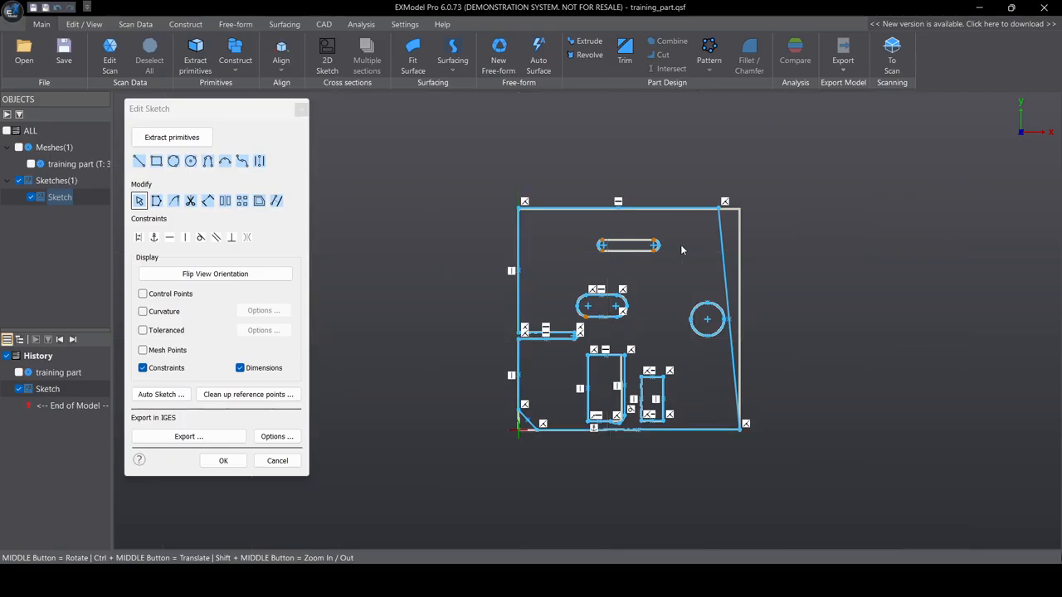
Make the outer outline's slanted right edge vertical.
{"action": "left_click", "coordinate": [722, 239]}
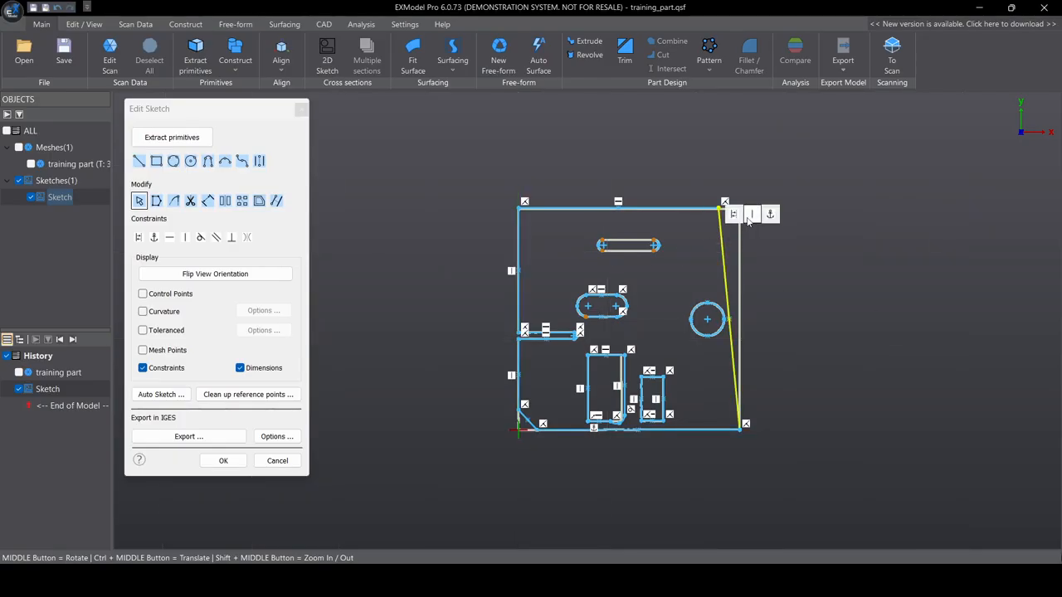
{"action": "left_click", "coordinate": [751, 215]}
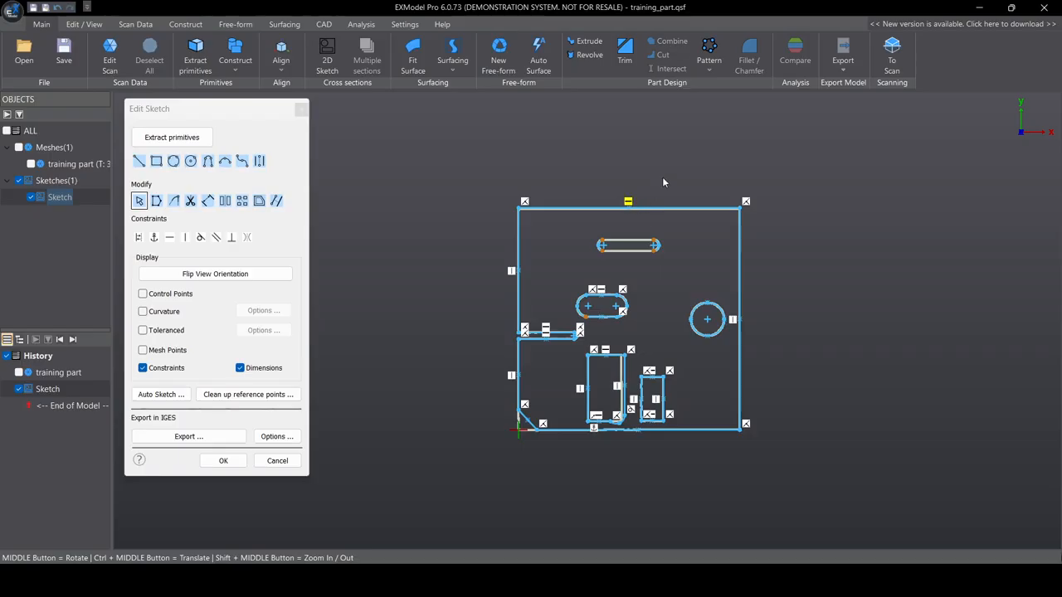
Delete the outer outline's top horizontal and right vertical constraints and reapply them to the same edges.
{"action": "key", "text": "Delete"}
{"action": "left_click", "coordinate": [708, 211]}
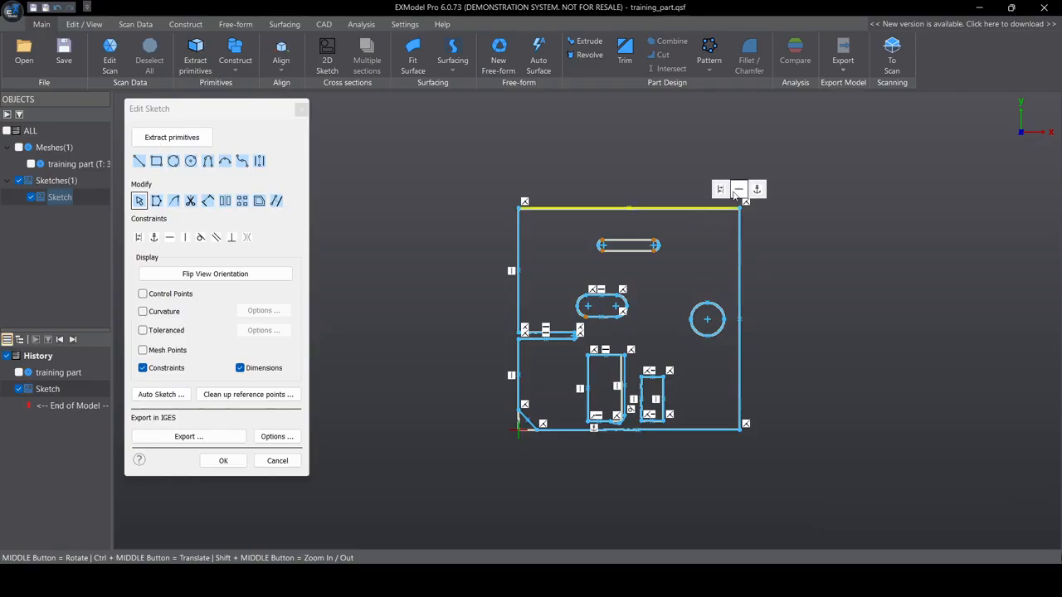
{"action": "left_click", "coordinate": [738, 191]}
{"action": "left_click", "coordinate": [741, 236]}
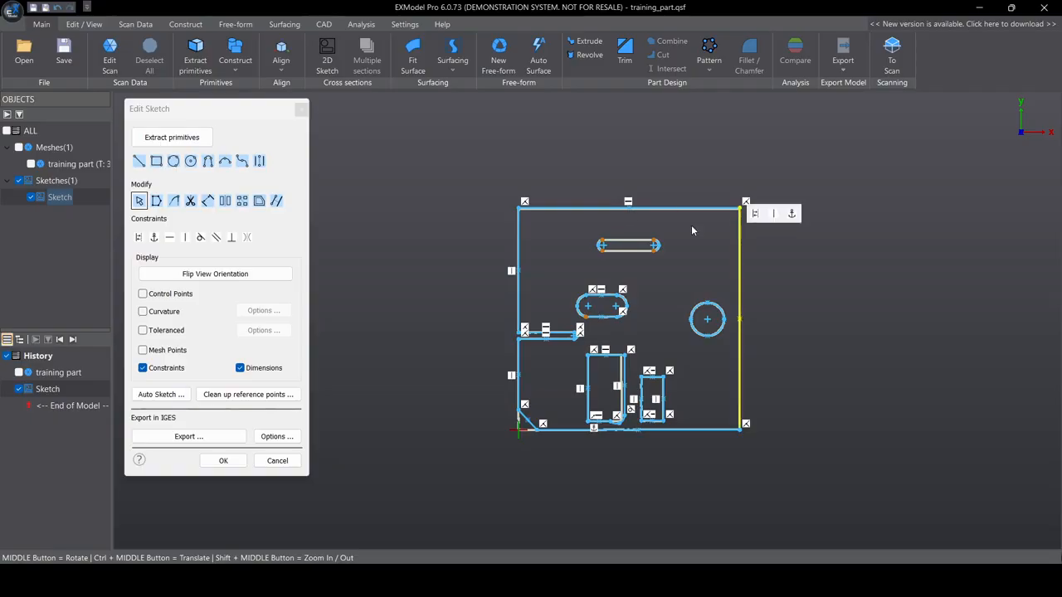
{"action": "left_click", "coordinate": [774, 216]}
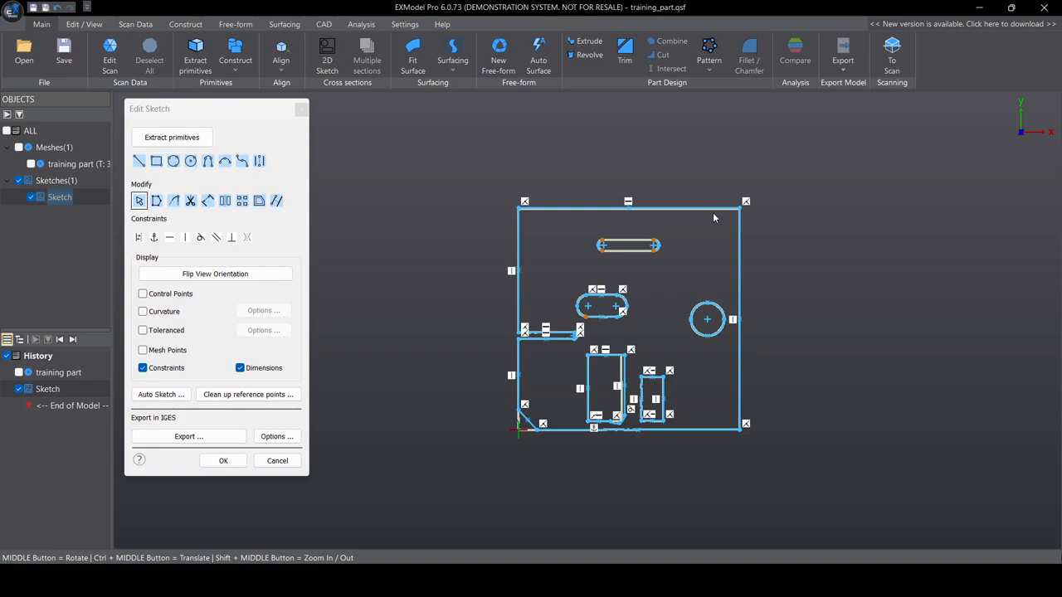
Try to add a perpendicular constraint between the outer outline's top and right edges.
{"action": "left_click_drag", "start_coordinate": [781, 238], "coordinate": [781, 237]}
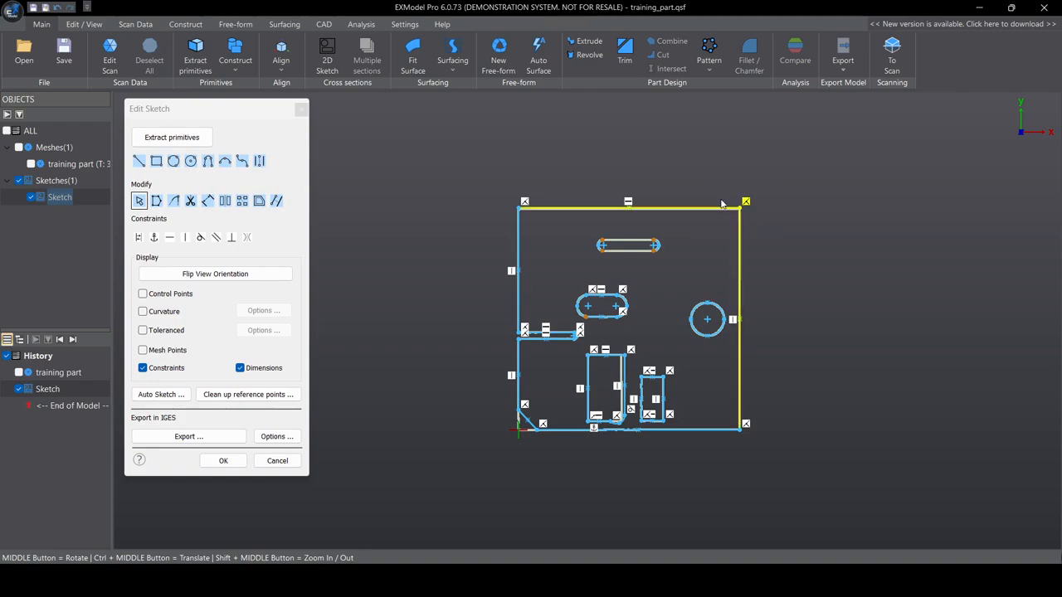
{"action": "left_click", "coordinate": [232, 238]}
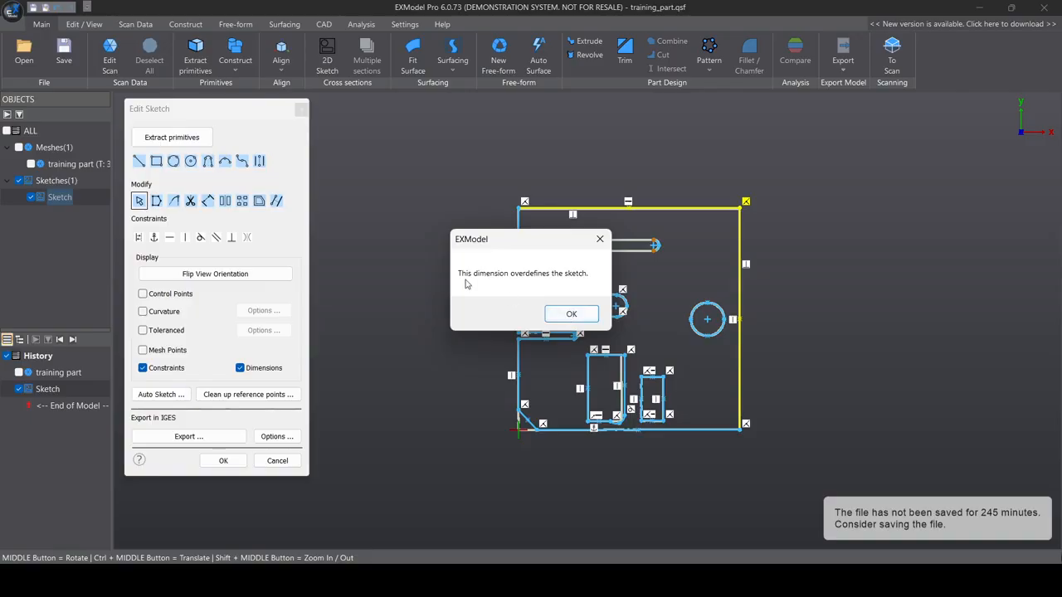
{"action": "left_click", "coordinate": [569, 314]}
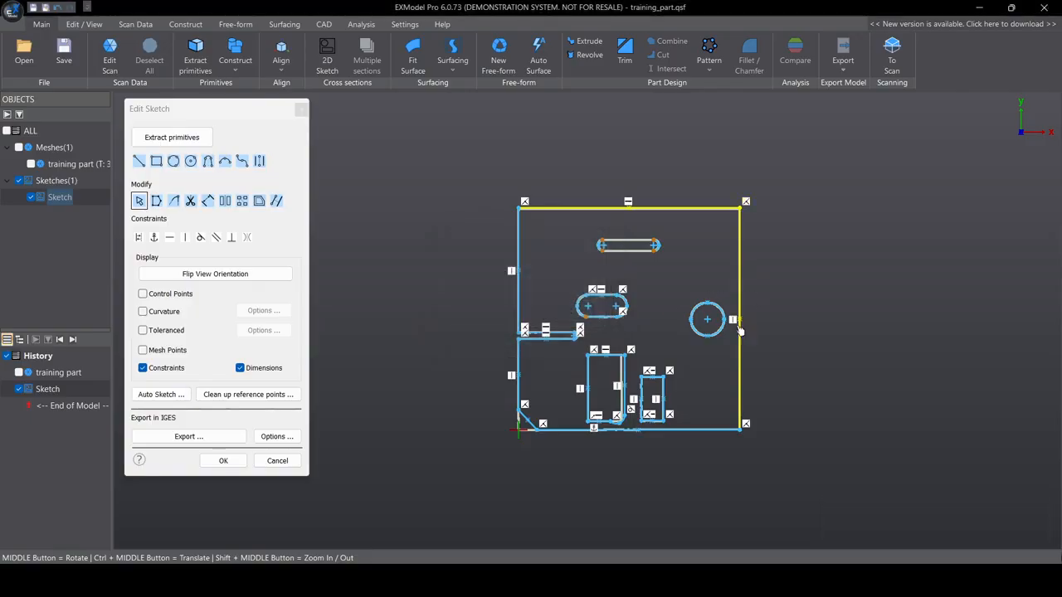
Replace the outline's top horizontal and right vertical constraints with a parallel constraint between the top and bottom edges, and test it by moving the upper corners.
{"action": "left_click", "coordinate": [698, 210]}
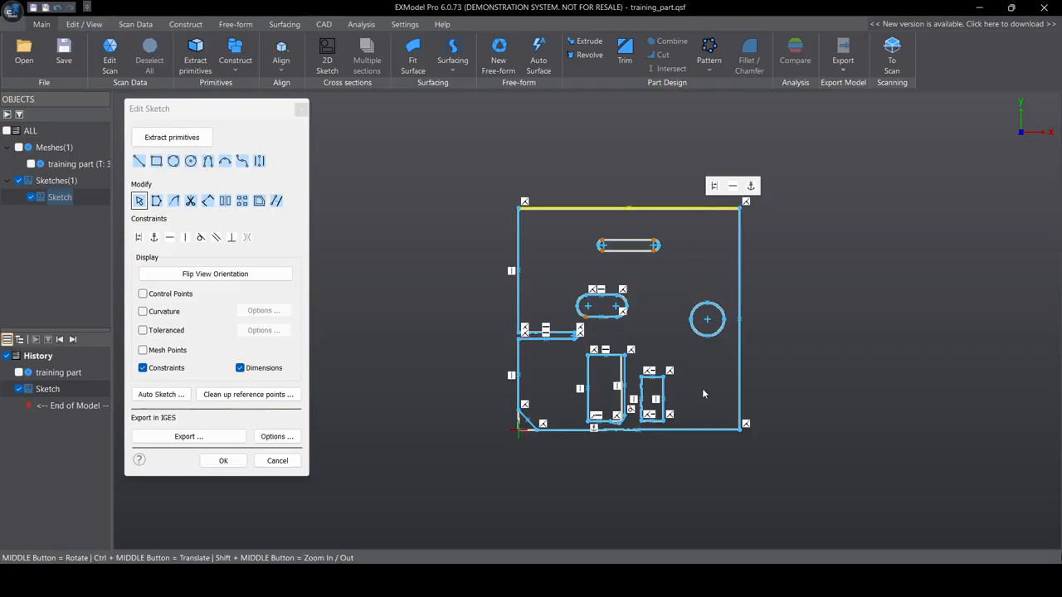
{"action": "left_click", "coordinate": [709, 437]}
{"action": "left_click", "coordinate": [215, 238]}
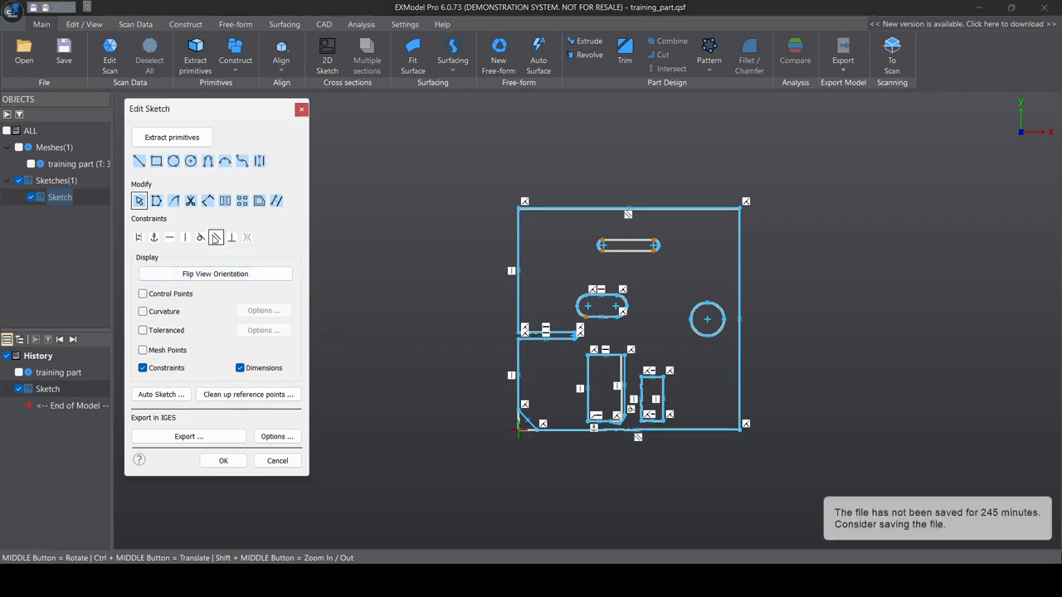
{"action": "mouse_move", "coordinate": [742, 212]}
{"action": "left_mouse_down"}
{"action": "mouse_move", "coordinate": [685, 174]}
{"action": "mouse_move", "coordinate": [711, 207]}
{"action": "mouse_move", "coordinate": [701, 197]}
{"action": "mouse_move", "coordinate": [718, 206]}
{"action": "mouse_move", "coordinate": [731, 193]}
{"action": "mouse_move", "coordinate": [705, 204]}
{"action": "mouse_move", "coordinate": [741, 210]}
{"action": "left_mouse_up"}
{"action": "left_click_drag", "start_coordinate": [520, 219], "coordinate": [518, 208]}
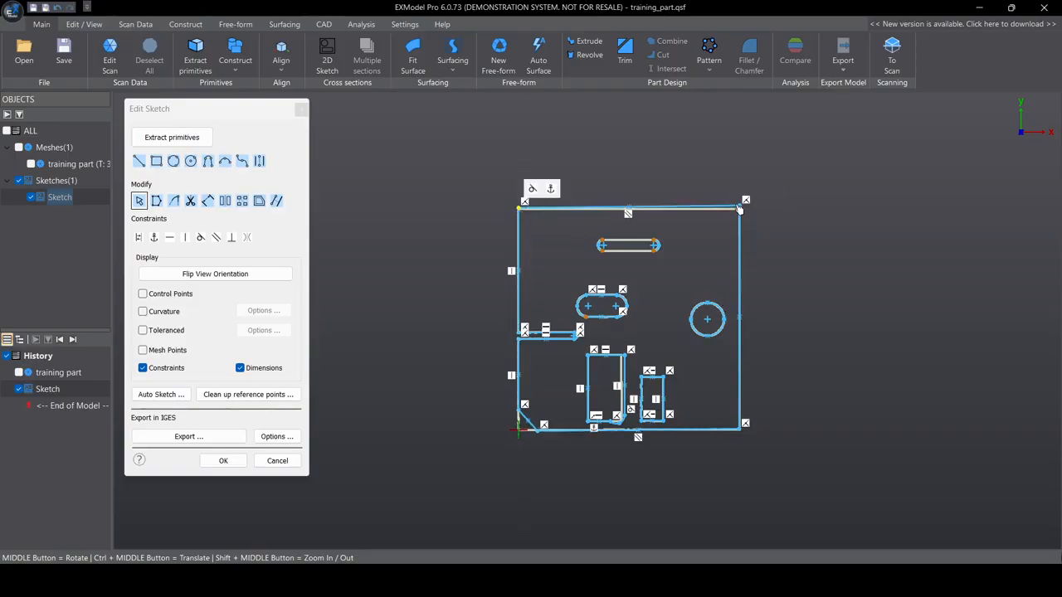
{"action": "left_click", "coordinate": [741, 208]}
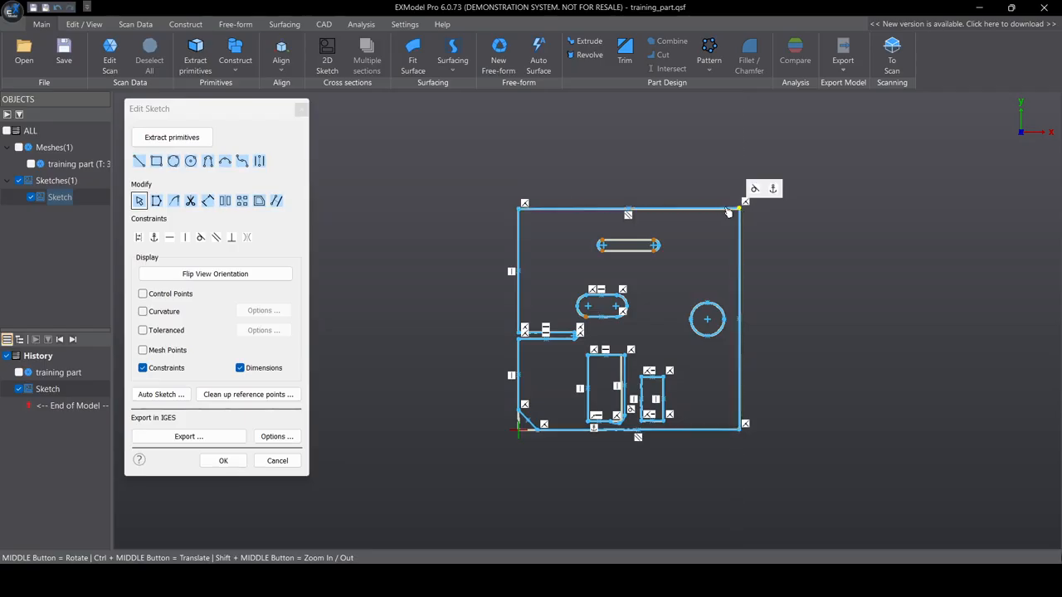
Make the outline's top and right edges perpendicular, and test by moving their shared corner outward and back onto the cross-section's corner.
{"action": "left_click", "coordinate": [710, 211]}
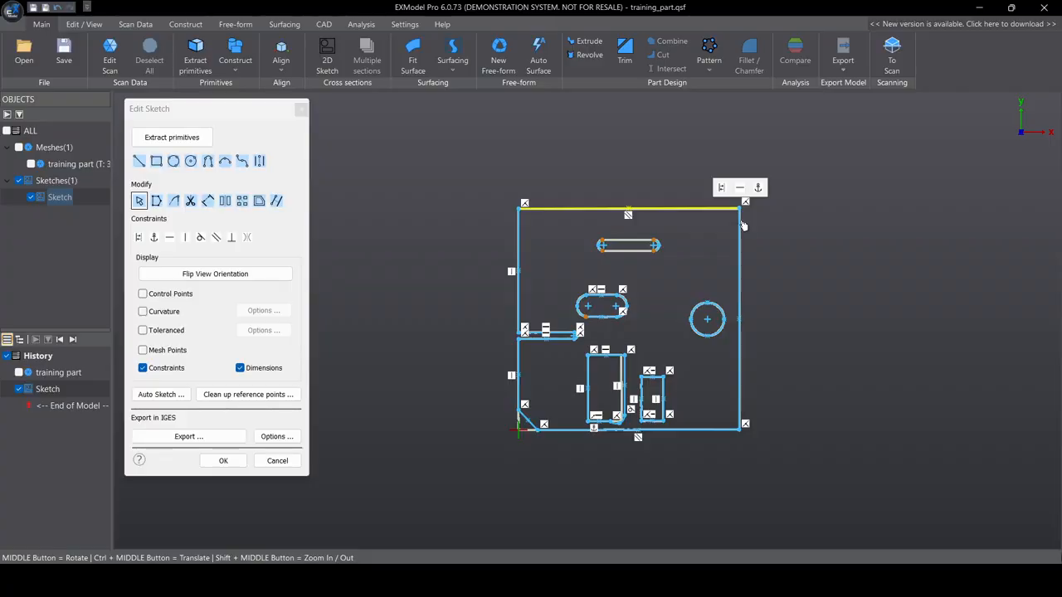
{"action": "left_click", "coordinate": [742, 225], "text": "ctrl"}
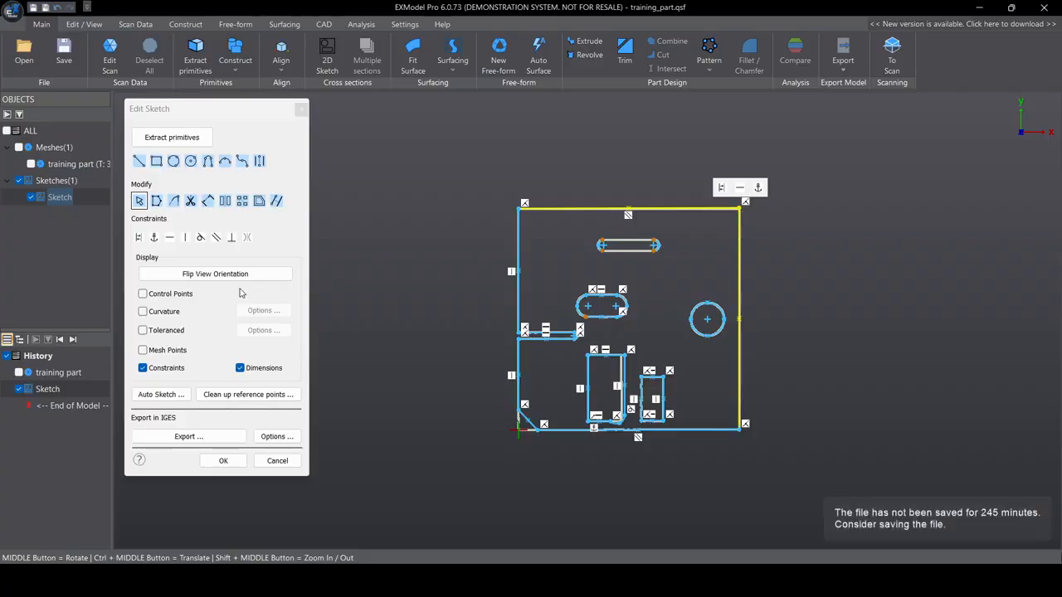
{"action": "left_click", "coordinate": [232, 239]}
{"action": "mouse_move", "coordinate": [740, 209]}
{"action": "left_mouse_down"}
{"action": "mouse_move", "coordinate": [742, 224]}
{"action": "mouse_move", "coordinate": [715, 184]}
{"action": "mouse_move", "coordinate": [687, 183]}
{"action": "mouse_move", "coordinate": [758, 208]}
{"action": "mouse_move", "coordinate": [770, 230]}
{"action": "mouse_move", "coordinate": [764, 245]}
{"action": "left_mouse_up"}
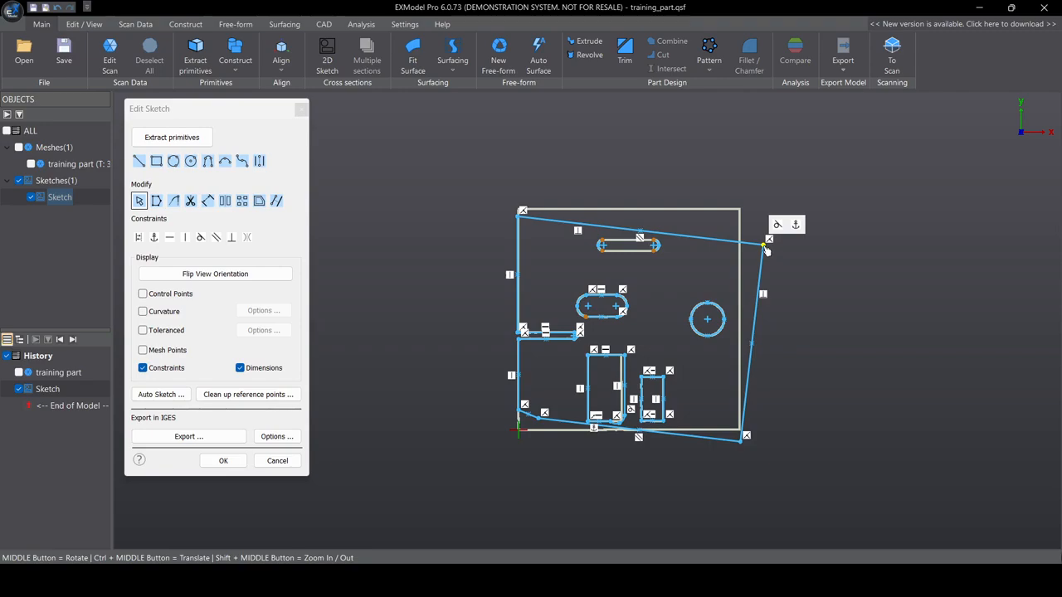
{"action": "left_click_drag", "start_coordinate": [763, 247], "coordinate": [741, 210]}
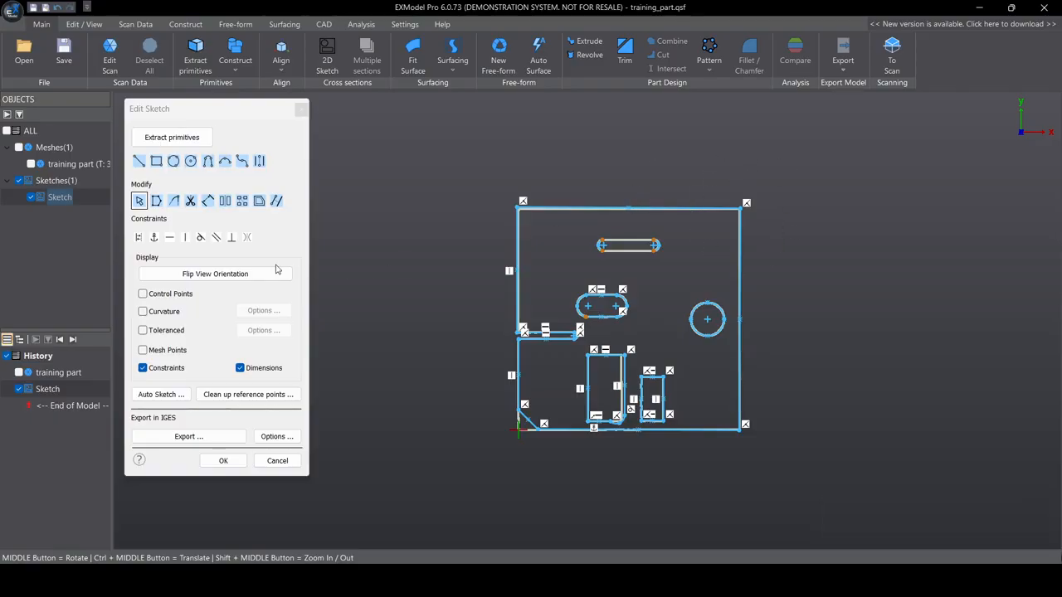
Dimension the outer outline's height between the two right corners, placing the dimension outside the right edge.
{"action": "left_click", "coordinate": [208, 202]}
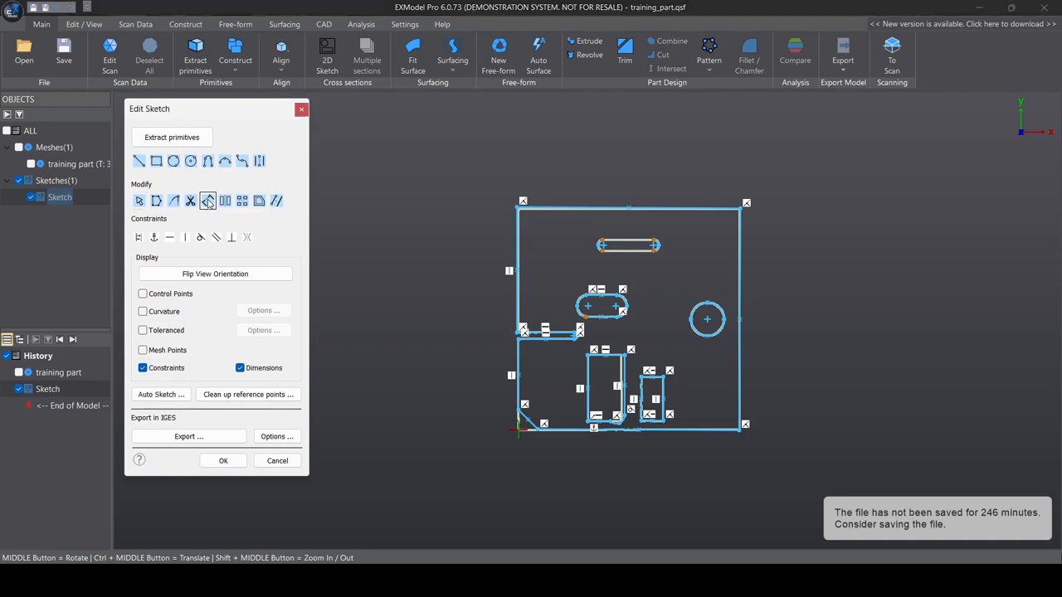
{"action": "left_click", "coordinate": [740, 211]}
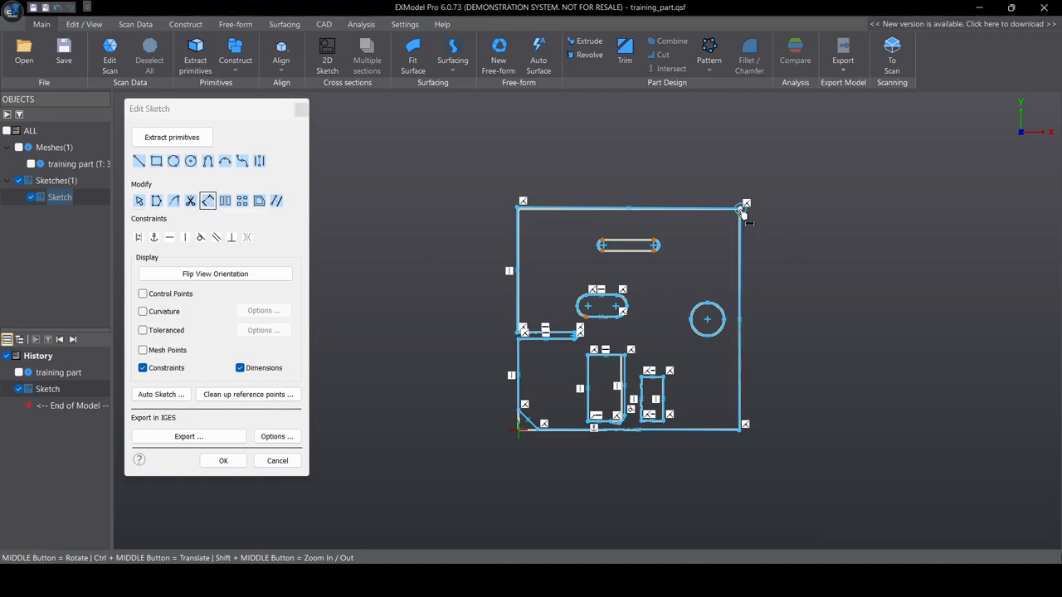
{"action": "left_click", "coordinate": [741, 430]}
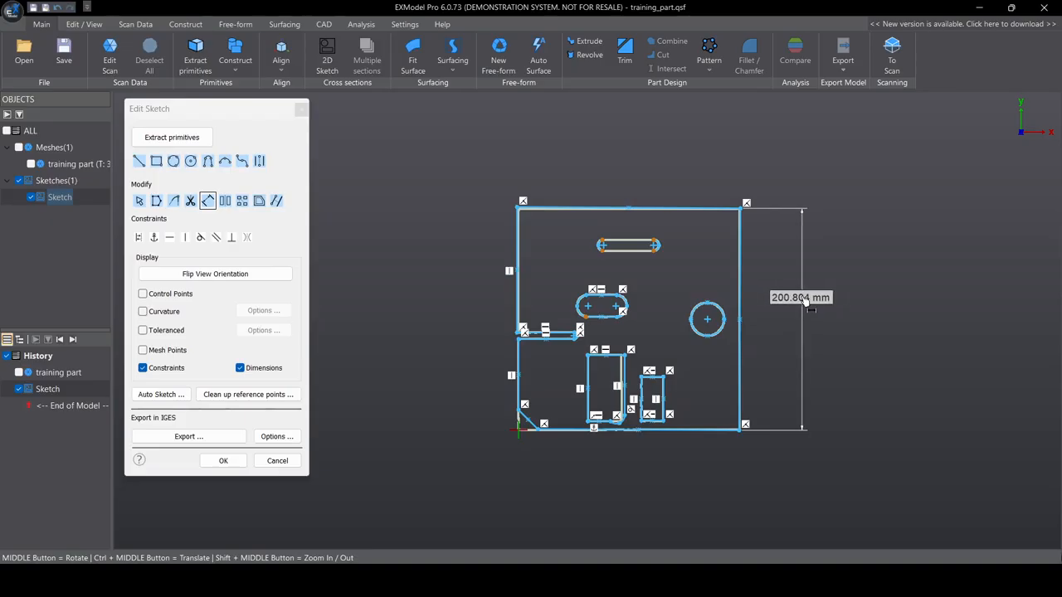
{"action": "left_click", "coordinate": [807, 299]}
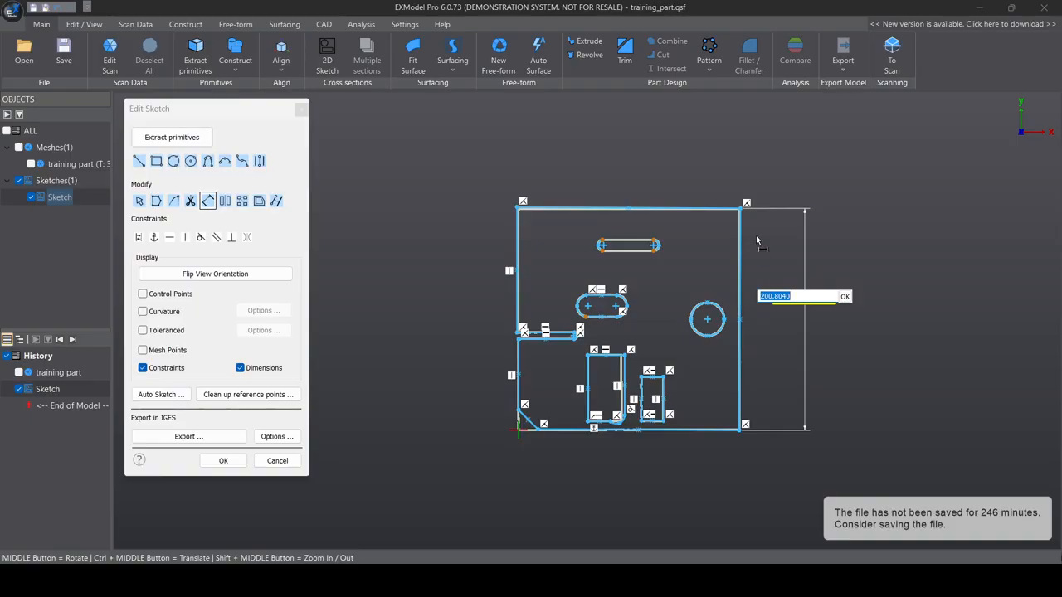
{"action": "left_click", "coordinate": [795, 295]}
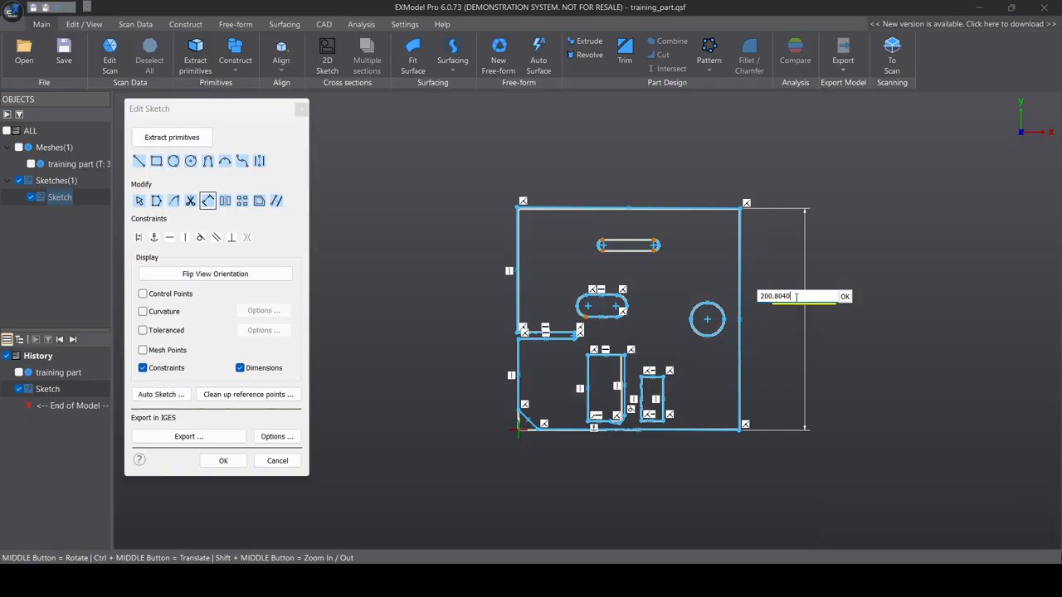
{"action": "left_click", "coordinate": [843, 297]}
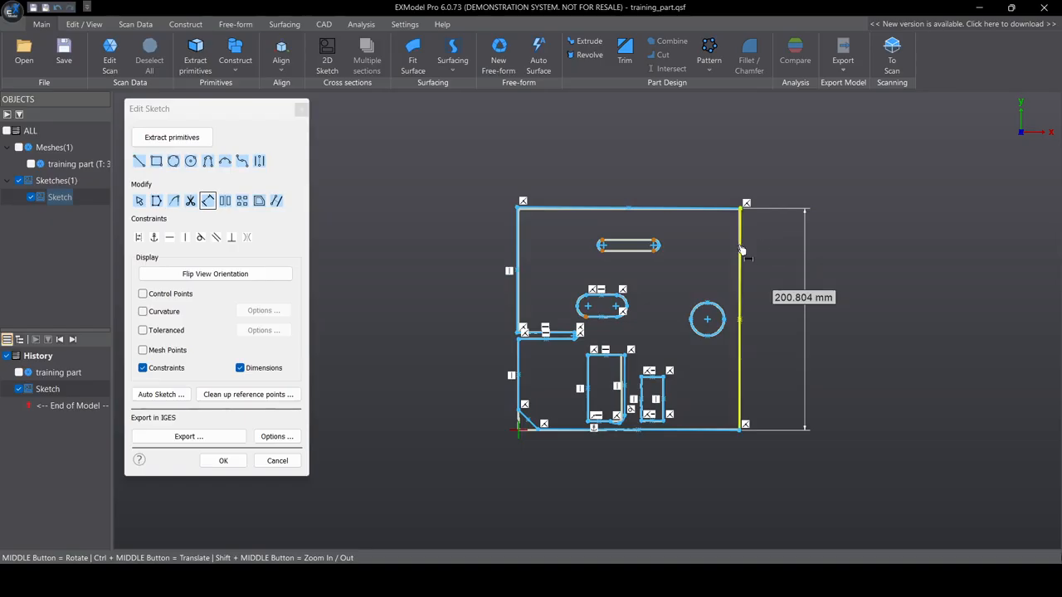
Set the outer outline's height dimension to 200 mm.
{"action": "double_click", "coordinate": [803, 300]}
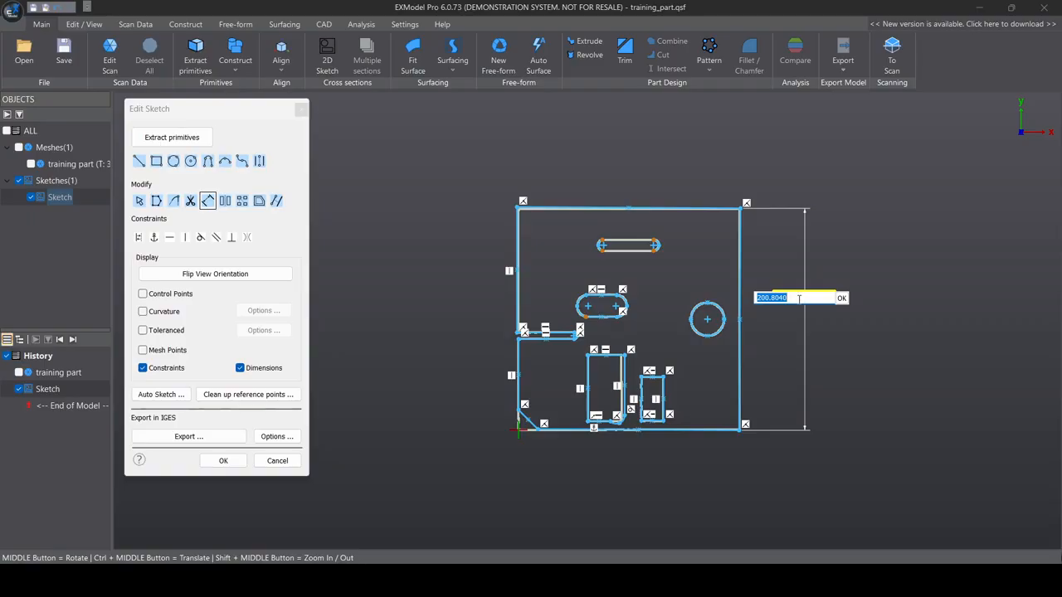
{"action": "left_click_drag", "start_coordinate": [795, 299], "coordinate": [770, 299]}
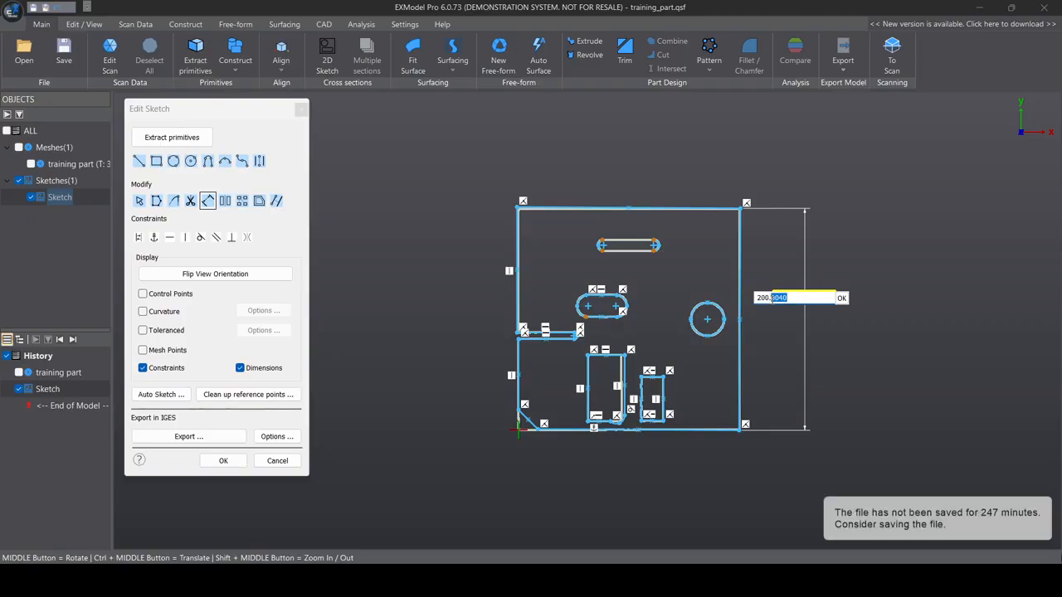
{"action": "key", "text": "BackSpace"}
{"action": "left_click", "coordinate": [842, 299]}
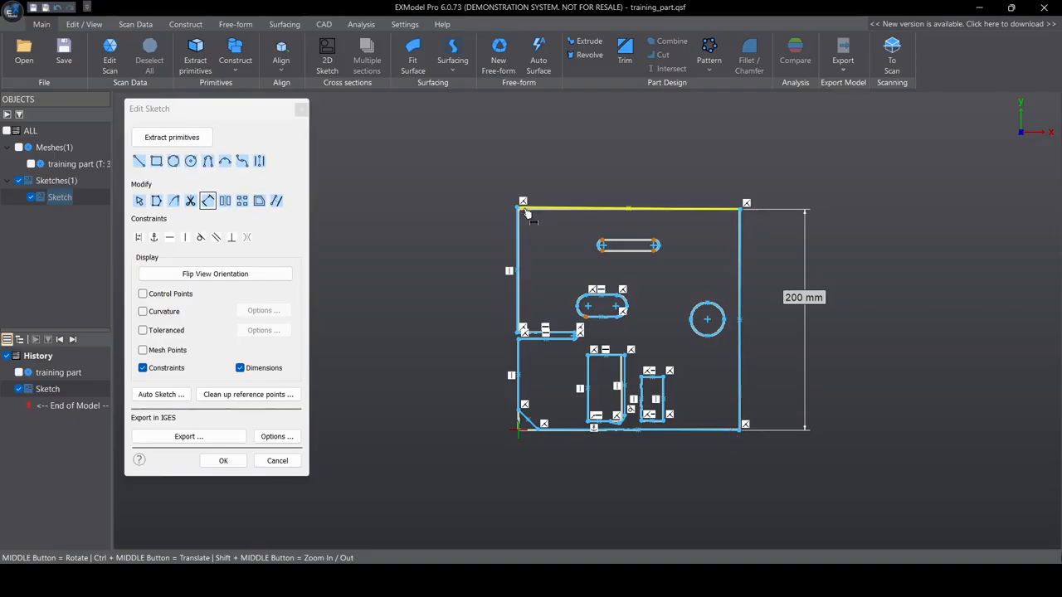
Dimension the outer outline's width between its two upper corners above the top edge and set it to 200 mm.
{"action": "left_click", "coordinate": [741, 211]}
{"action": "left_click", "coordinate": [704, 158]}
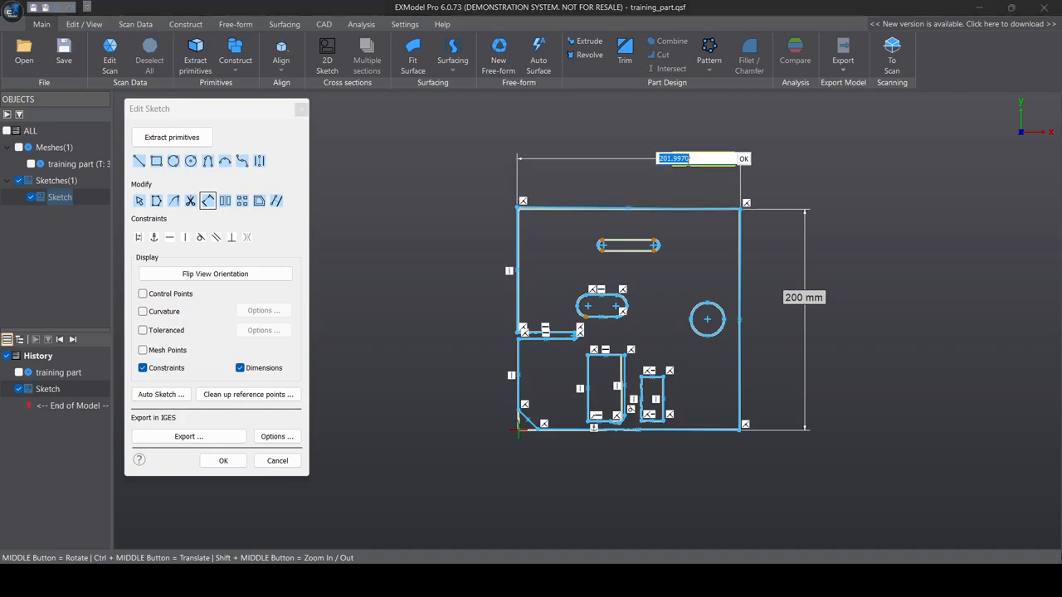
{"action": "type", "text": "200"}
{"action": "left_click", "coordinate": [744, 158]}
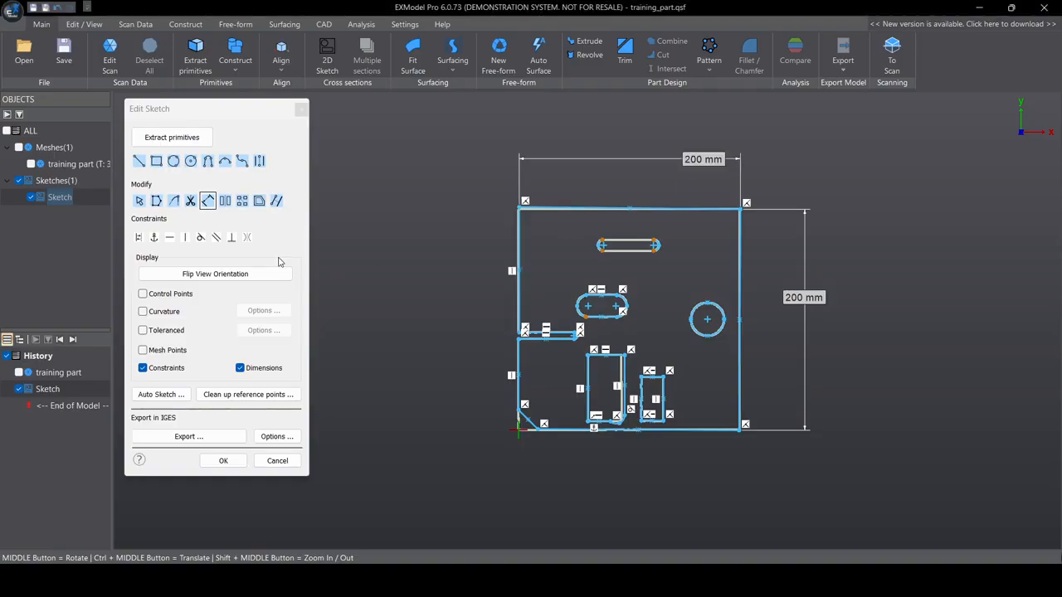
Make the outline's top edge horizontal and right edge vertical, and test the constraints by moving the upper right corner.
{"action": "left_click", "coordinate": [140, 202]}
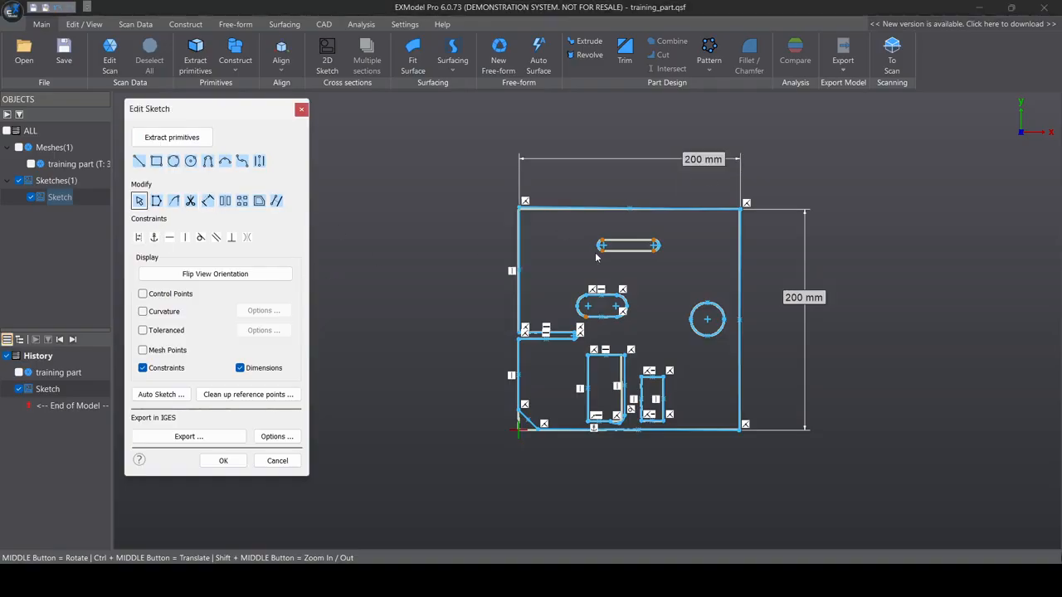
{"action": "mouse_move", "coordinate": [745, 217]}
{"action": "left_mouse_down"}
{"action": "mouse_move", "coordinate": [749, 235]}
{"action": "mouse_move", "coordinate": [740, 209]}
{"action": "mouse_move", "coordinate": [772, 211]}
{"action": "mouse_move", "coordinate": [723, 197]}
{"action": "mouse_move", "coordinate": [740, 209]}
{"action": "left_mouse_up"}
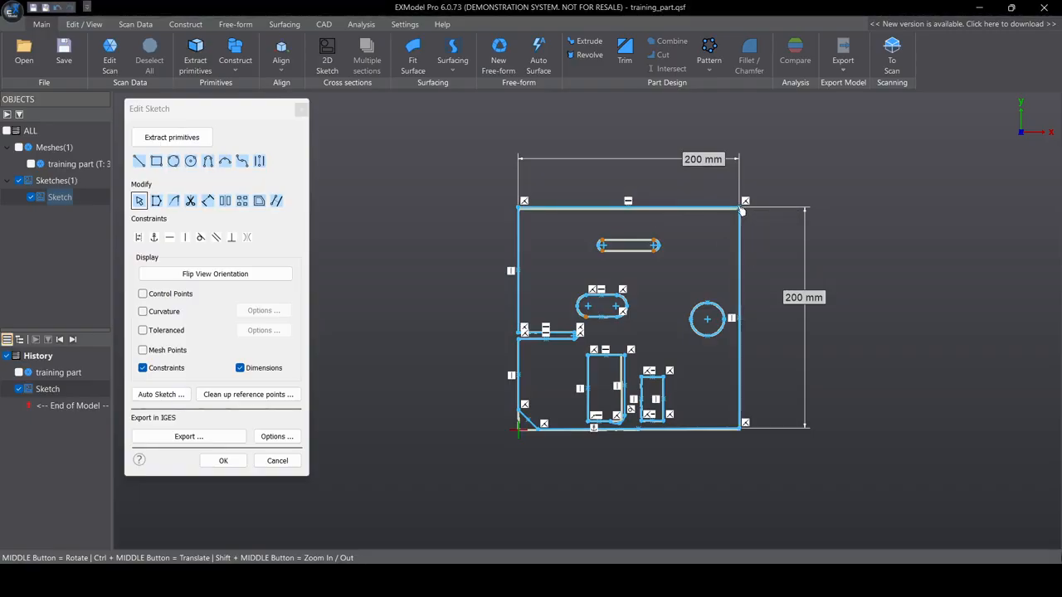
{"action": "mouse_move", "coordinate": [738, 217]}
{"action": "left_mouse_down"}
{"action": "mouse_move", "coordinate": [755, 249]}
{"action": "mouse_move", "coordinate": [728, 170]}
{"action": "mouse_move", "coordinate": [713, 198]}
{"action": "mouse_move", "coordinate": [723, 181]}
{"action": "mouse_move", "coordinate": [722, 204]}
{"action": "mouse_move", "coordinate": [739, 209]}
{"action": "left_mouse_up"}
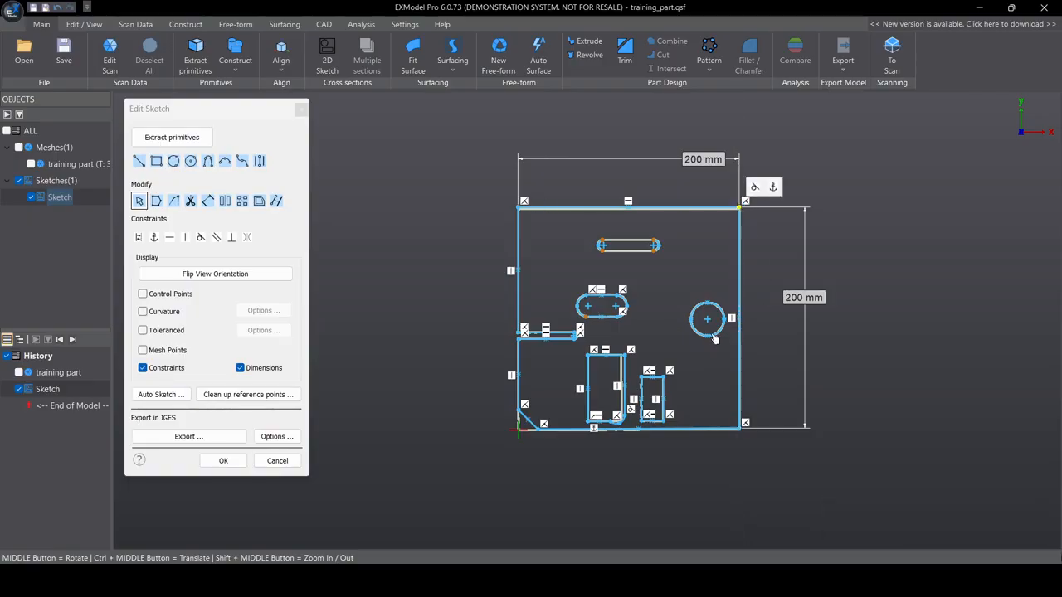
Add a diameter dimension of 30 mm to the circular hole, placed above it.
{"action": "left_click", "coordinate": [207, 200]}
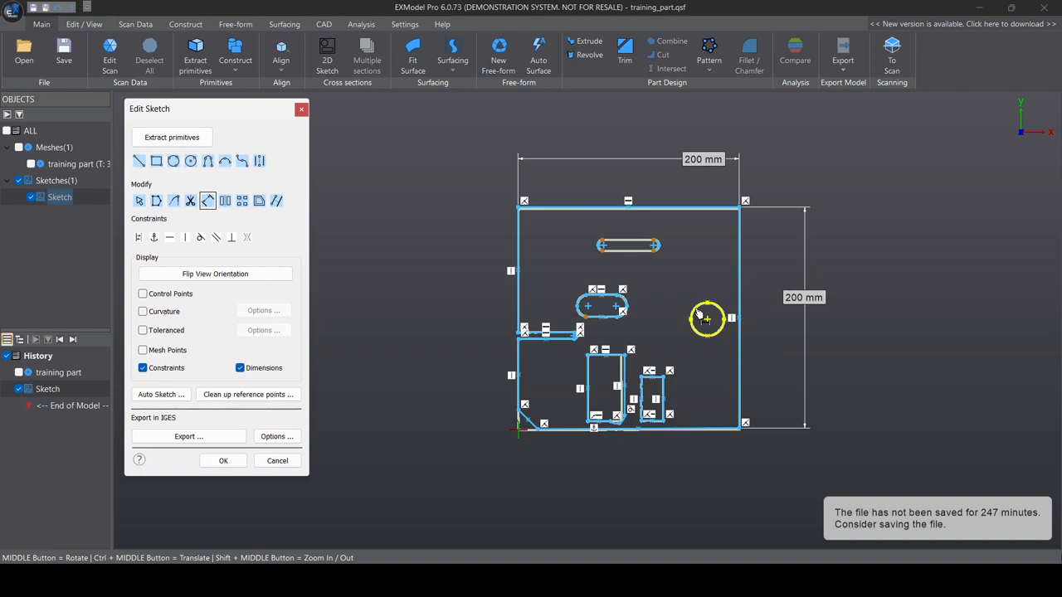
{"action": "left_click", "coordinate": [699, 316]}
{"action": "left_click", "coordinate": [702, 264]}
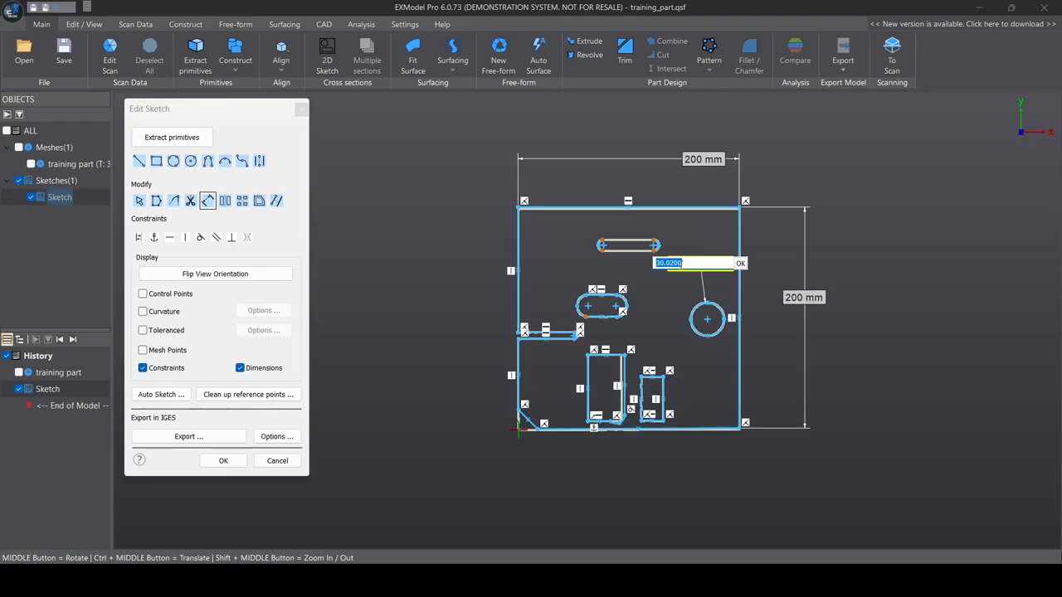
{"action": "type", "text": "30"}
{"action": "left_click", "coordinate": [740, 263]}
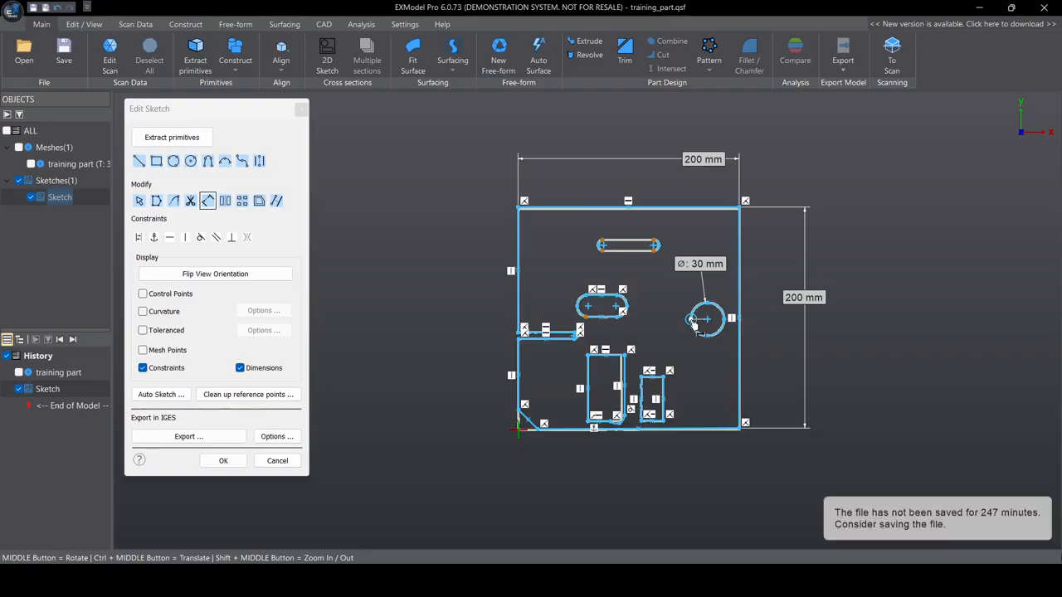
Dimension the distances from the circle's centre to its leftmost and topmost points, and delete both dimensions.
{"action": "left_click_drag", "start_coordinate": [694, 324], "coordinate": [714, 375]}
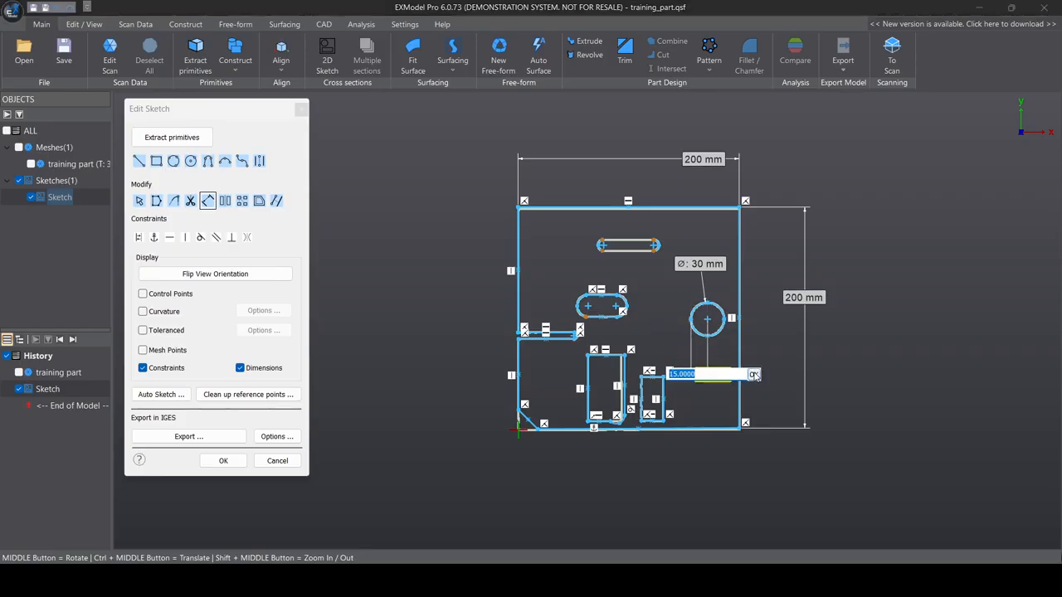
{"action": "key", "text": "Return"}
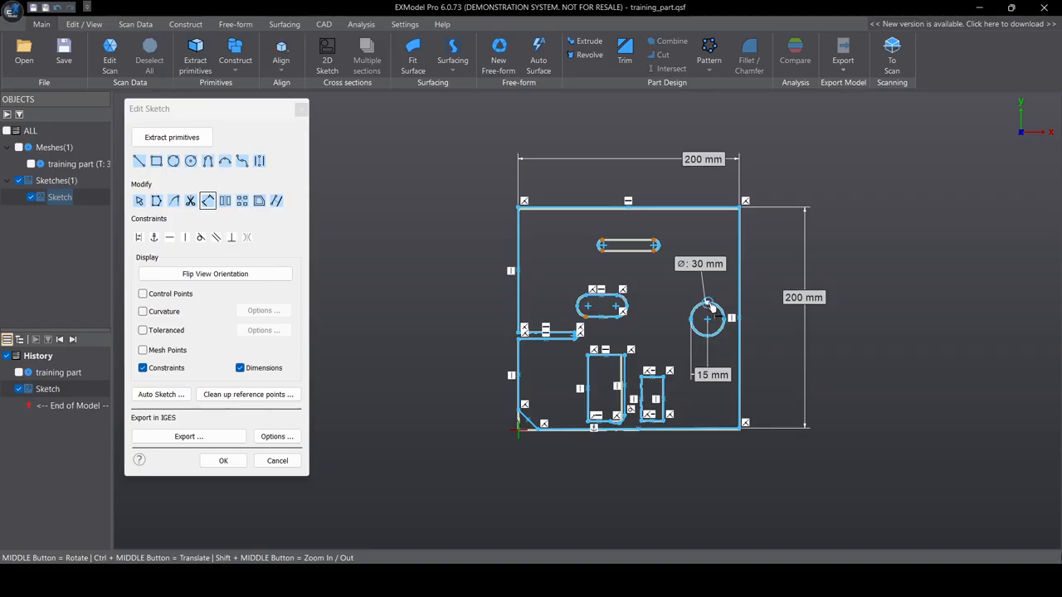
{"action": "left_click", "coordinate": [708, 303]}
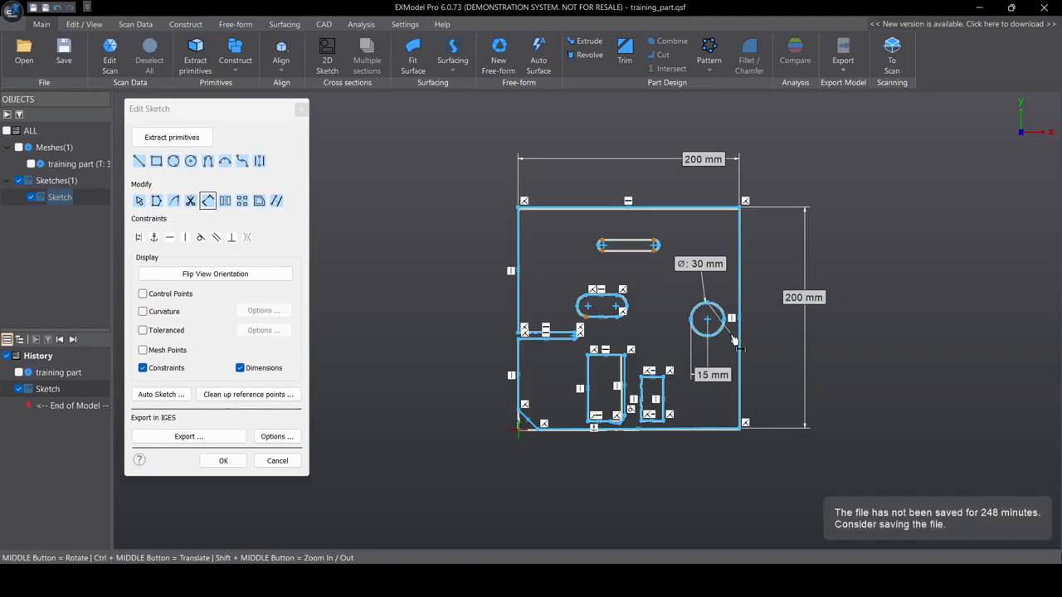
{"action": "left_click", "coordinate": [707, 337]}
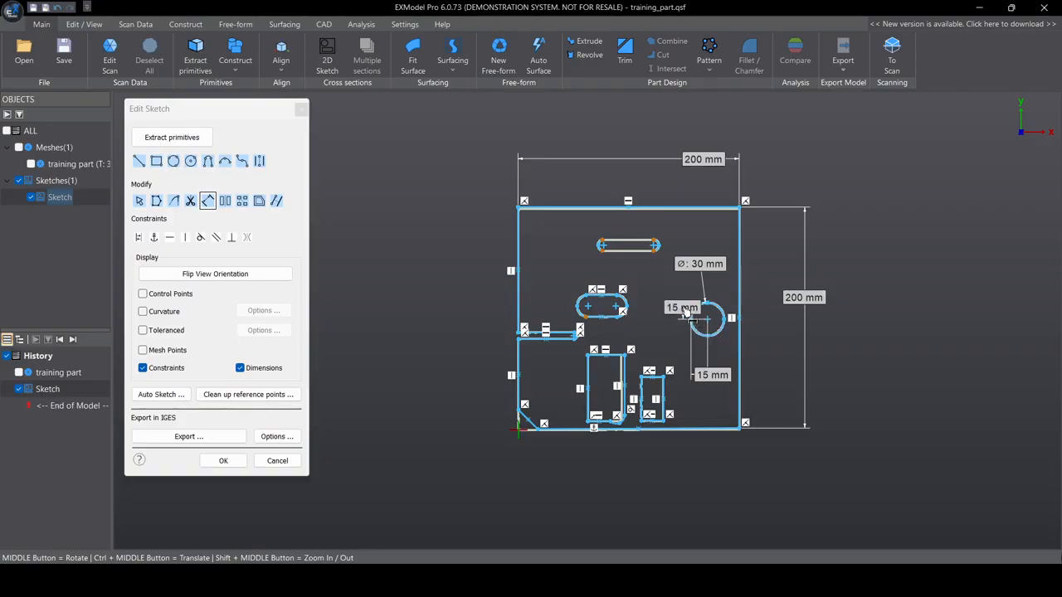
{"action": "right_click", "coordinate": [682, 317]}
{"action": "left_click", "coordinate": [660, 318]}
{"action": "left_click", "coordinate": [699, 319]}
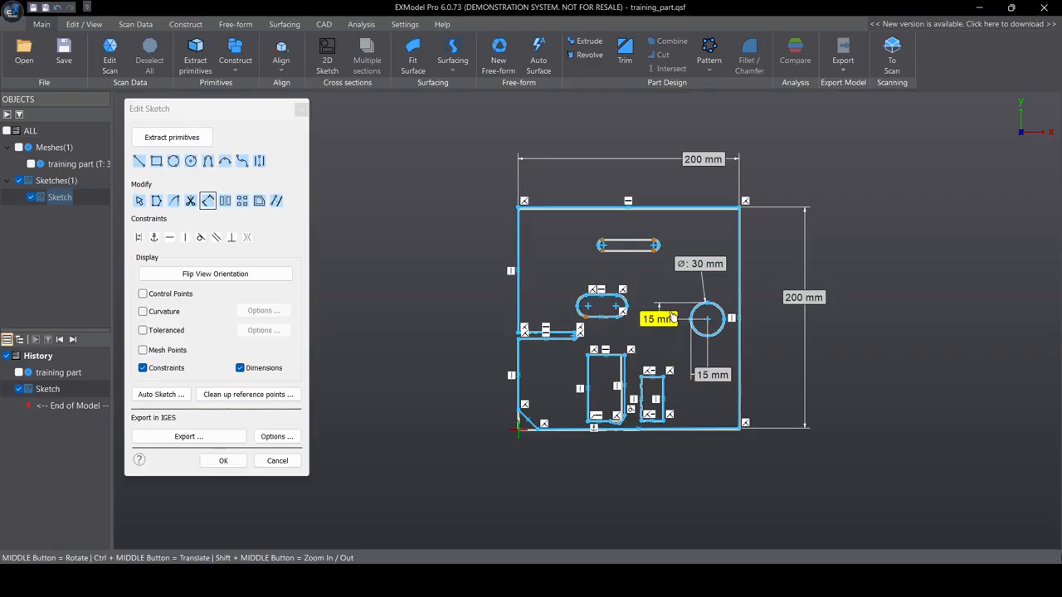
{"action": "key", "text": "Delete"}
{"action": "key", "text": "Delete"}
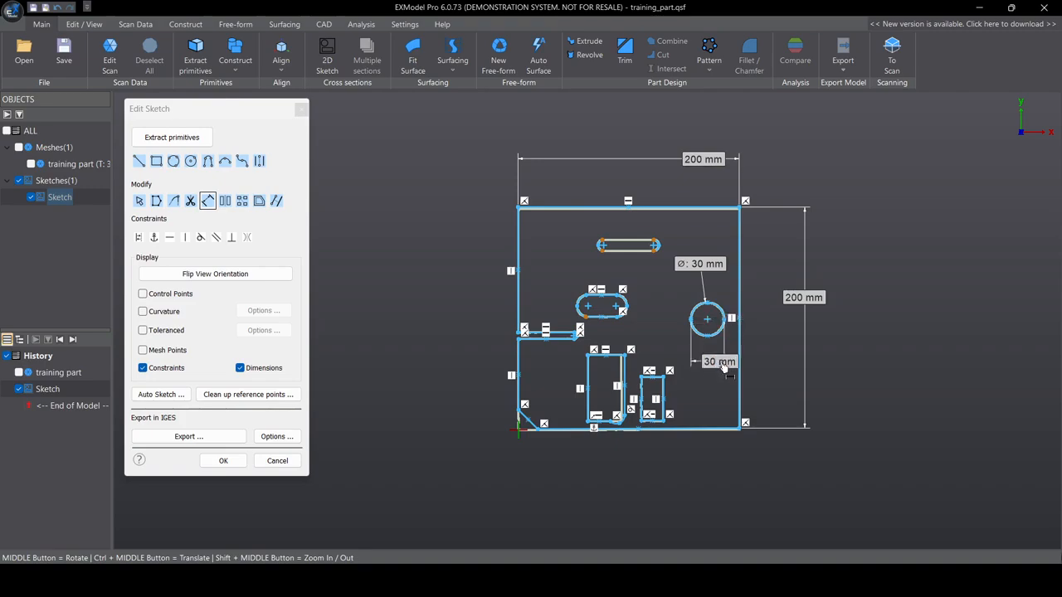
Place a 30 mm width dimension below the circular hole and confirm its value.
{"action": "left_click", "coordinate": [728, 352]}
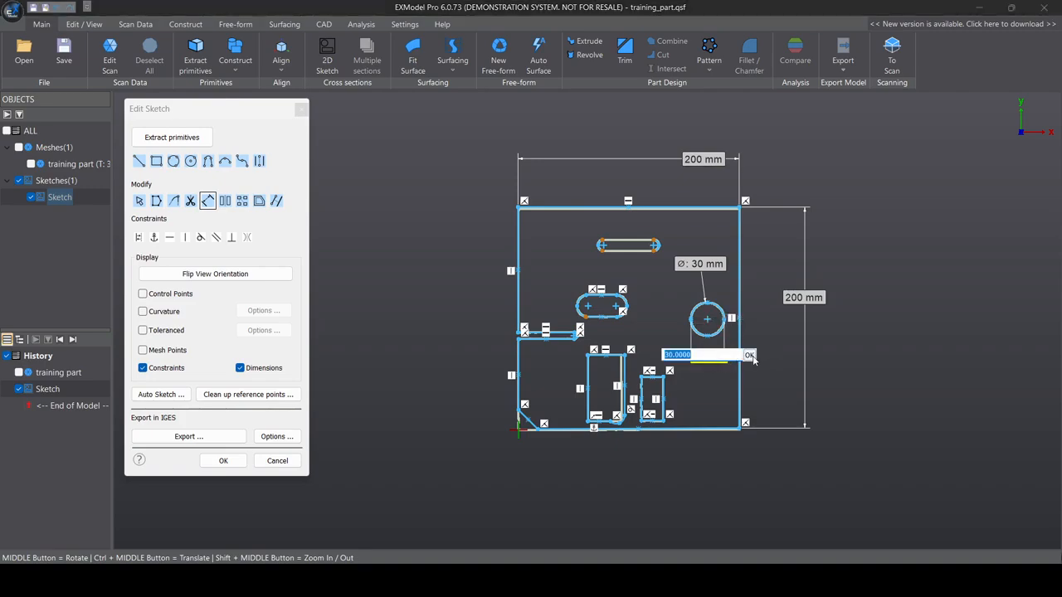
{"action": "left_click", "coordinate": [747, 356]}
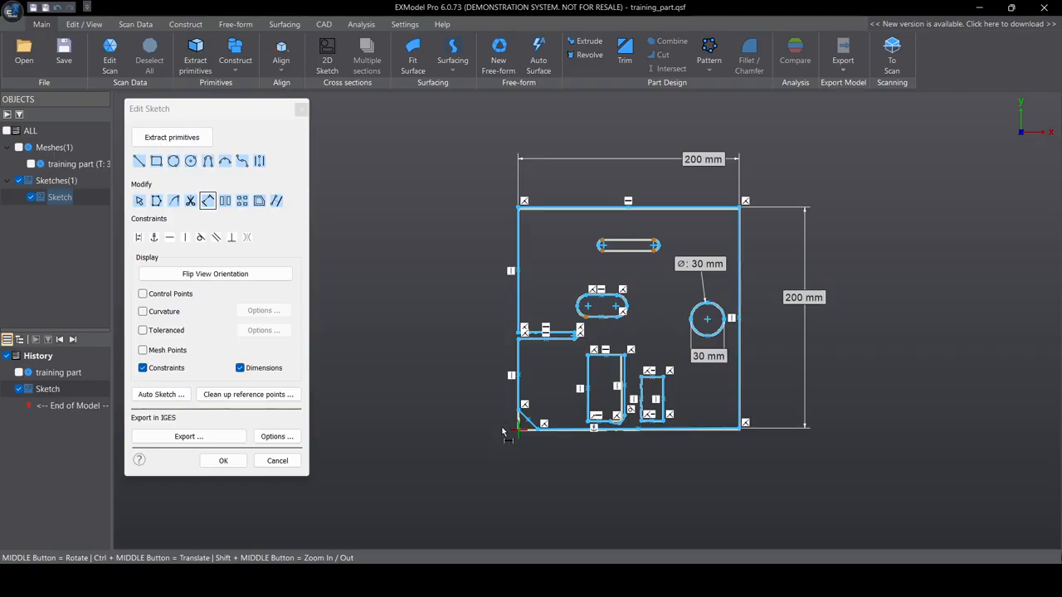
Dimension the angle between the outline's left edge and the lower left chamfer and set it to 135 degrees.
{"action": "scroll", "coordinate": [507, 432], "scroll_direction": "up", "scroll_amount": 5}
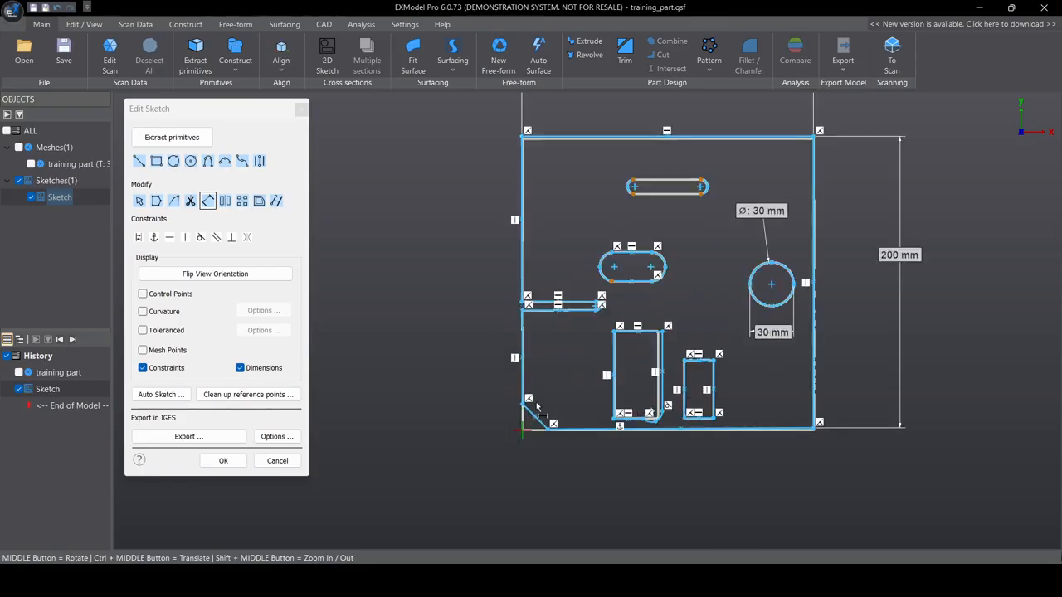
{"action": "scroll", "coordinate": [535, 419], "scroll_direction": "up", "scroll_amount": 3}
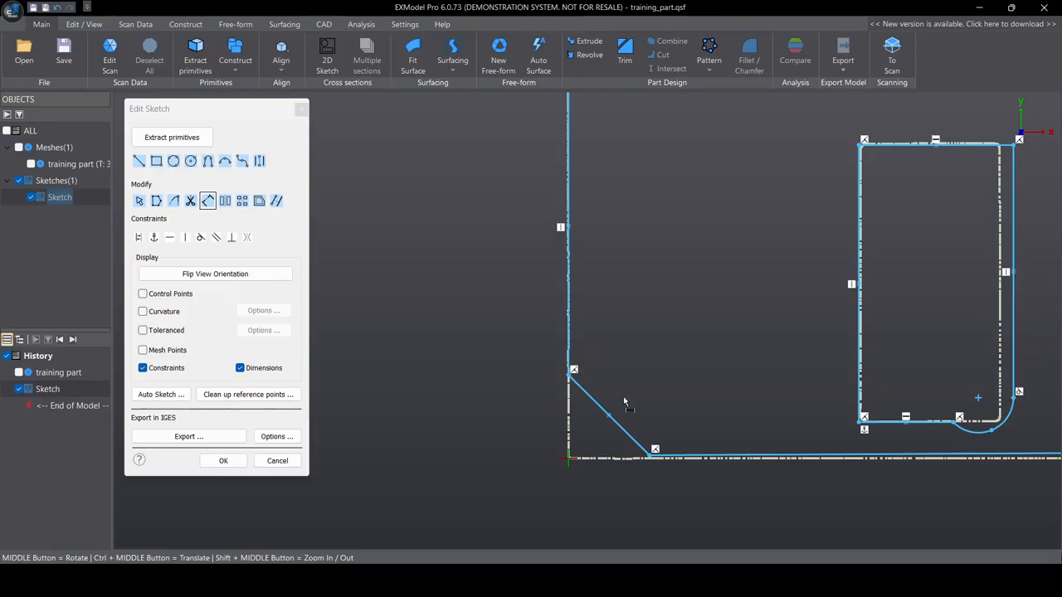
{"action": "left_click", "coordinate": [570, 311]}
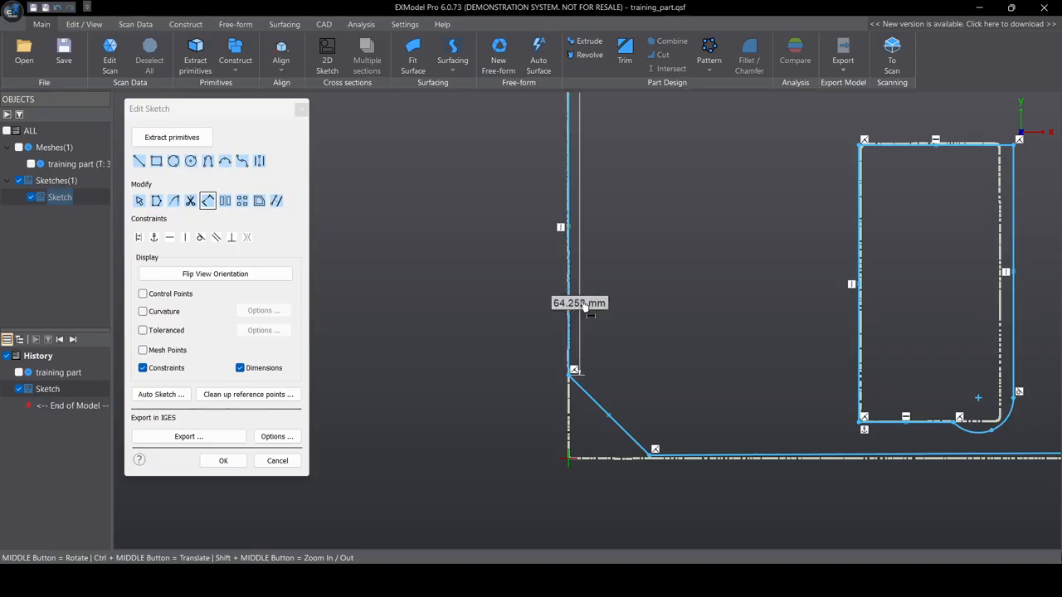
{"action": "left_click", "coordinate": [600, 410]}
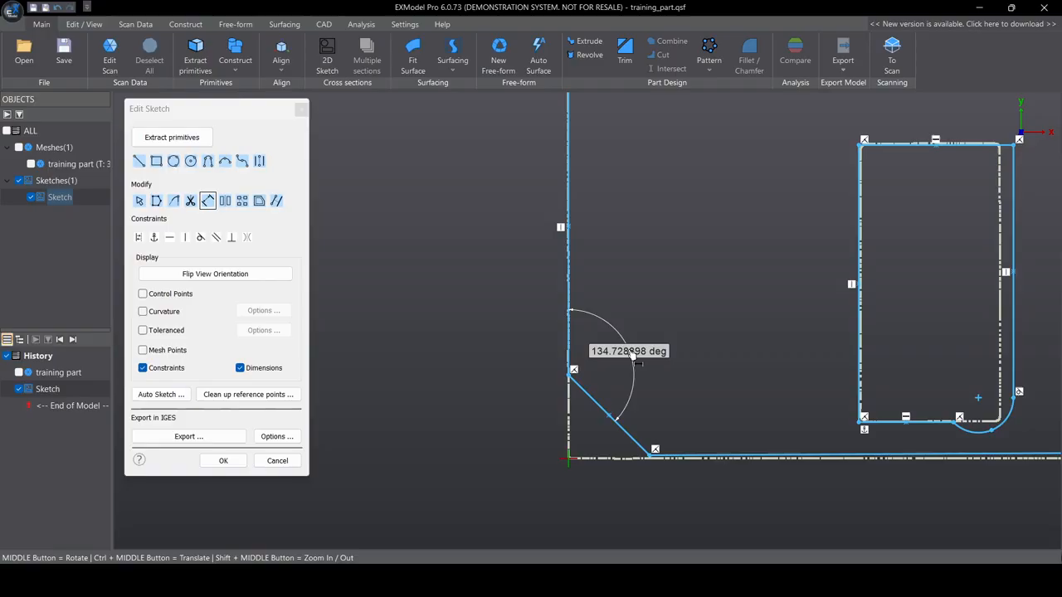
{"action": "left_click", "coordinate": [636, 362]}
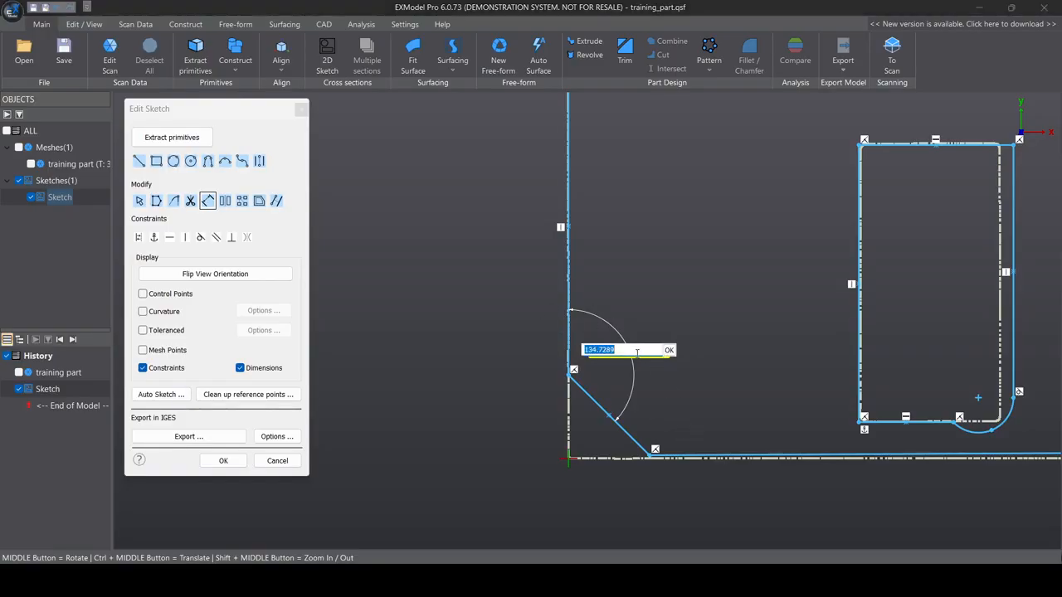
{"action": "type", "text": "135"}
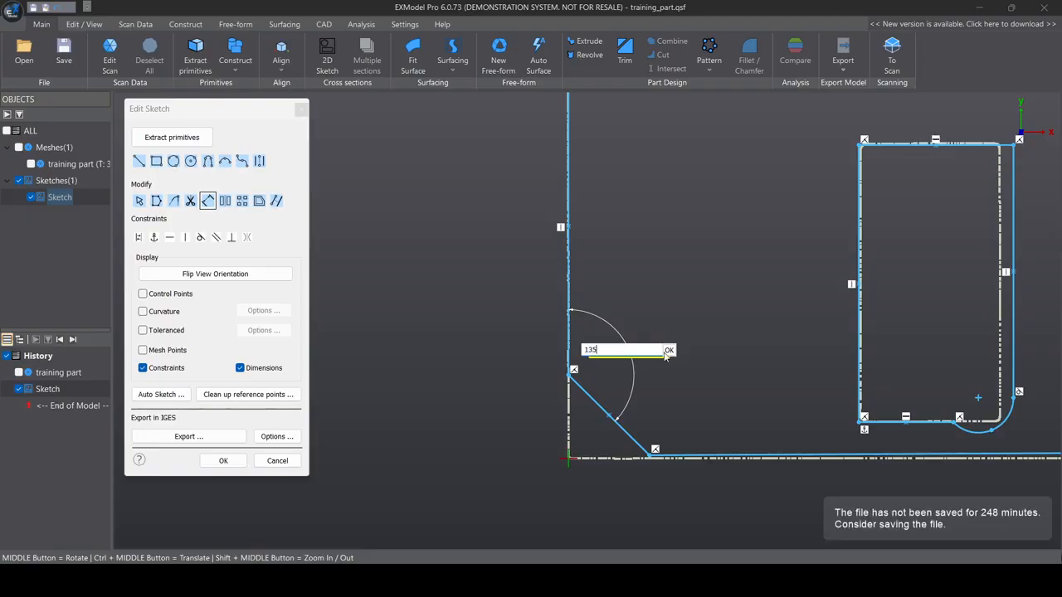
{"action": "left_click", "coordinate": [669, 351]}
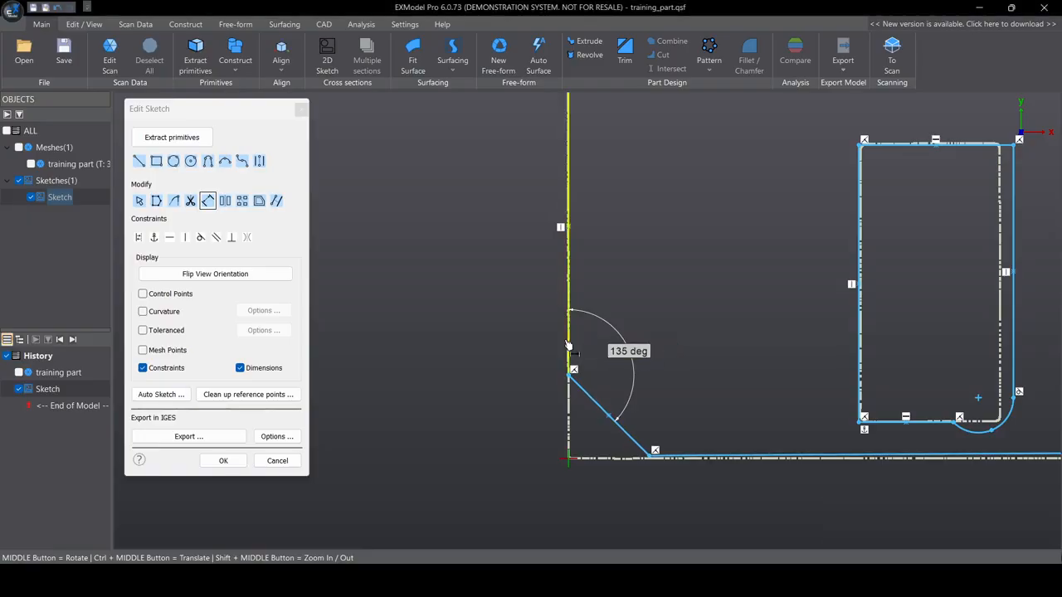
Test the chamfer's angle dimension by moving the chamfer's end points.
{"action": "left_click", "coordinate": [138, 201]}
{"action": "mouse_move", "coordinate": [651, 457]}
{"action": "left_mouse_down"}
{"action": "mouse_move", "coordinate": [626, 450]}
{"action": "mouse_move", "coordinate": [655, 447]}
{"action": "mouse_move", "coordinate": [629, 464]}
{"action": "mouse_move", "coordinate": [649, 453]}
{"action": "left_mouse_up"}
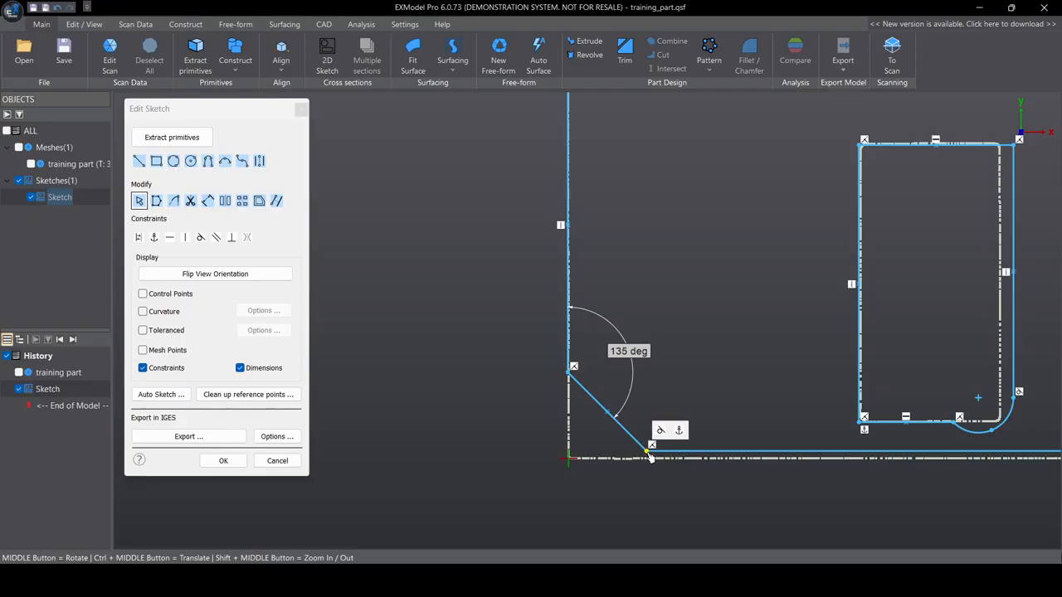
{"action": "mouse_move", "coordinate": [649, 453]}
{"action": "left_mouse_down"}
{"action": "mouse_move", "coordinate": [616, 484]}
{"action": "mouse_move", "coordinate": [646, 458]}
{"action": "left_mouse_up"}
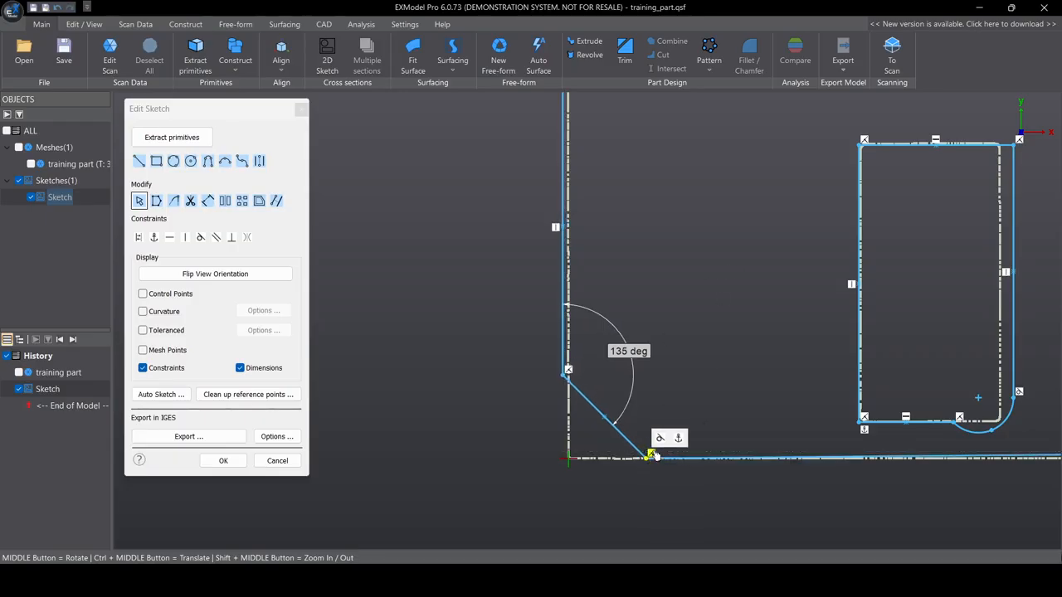
{"action": "left_click", "coordinate": [571, 378]}
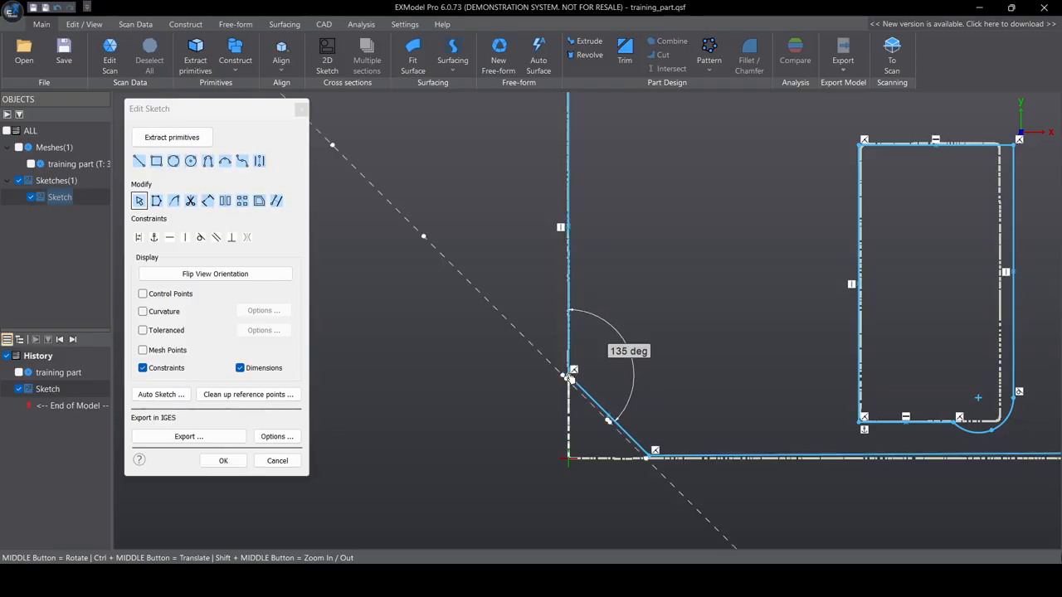
Draw a line about 45 mm long between the two arc centres of the upper slot.
{"action": "scroll", "coordinate": [764, 269], "scroll_direction": "up", "scroll_amount": 3}
{"action": "scroll", "coordinate": [763, 251], "scroll_direction": "down", "scroll_amount": 5}
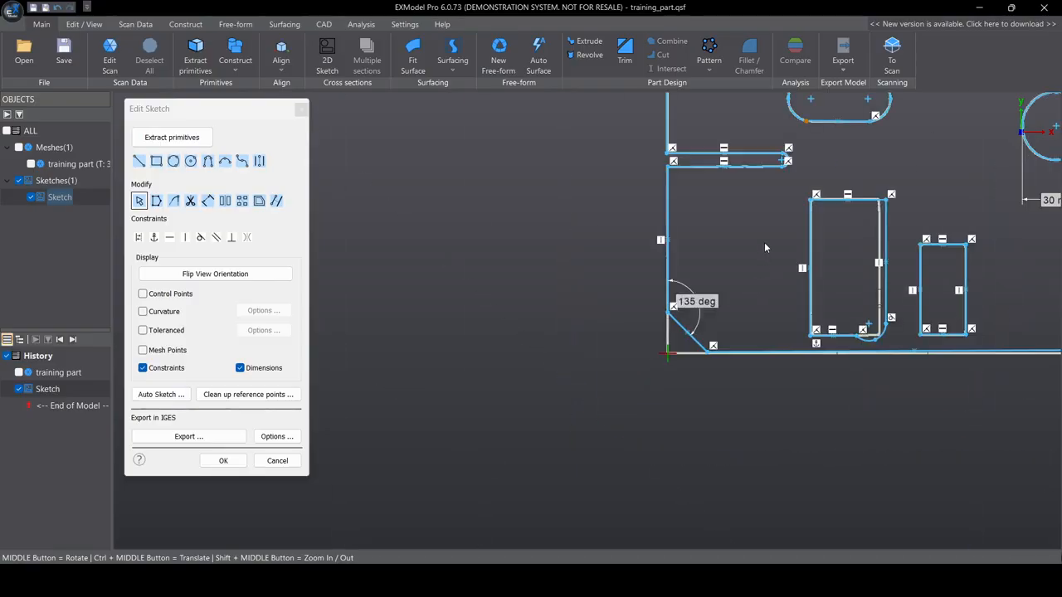
{"action": "scroll", "coordinate": [765, 247], "scroll_direction": "down", "scroll_amount": 3}
{"action": "scroll", "coordinate": [553, 237], "scroll_direction": "up", "scroll_amount": 2}
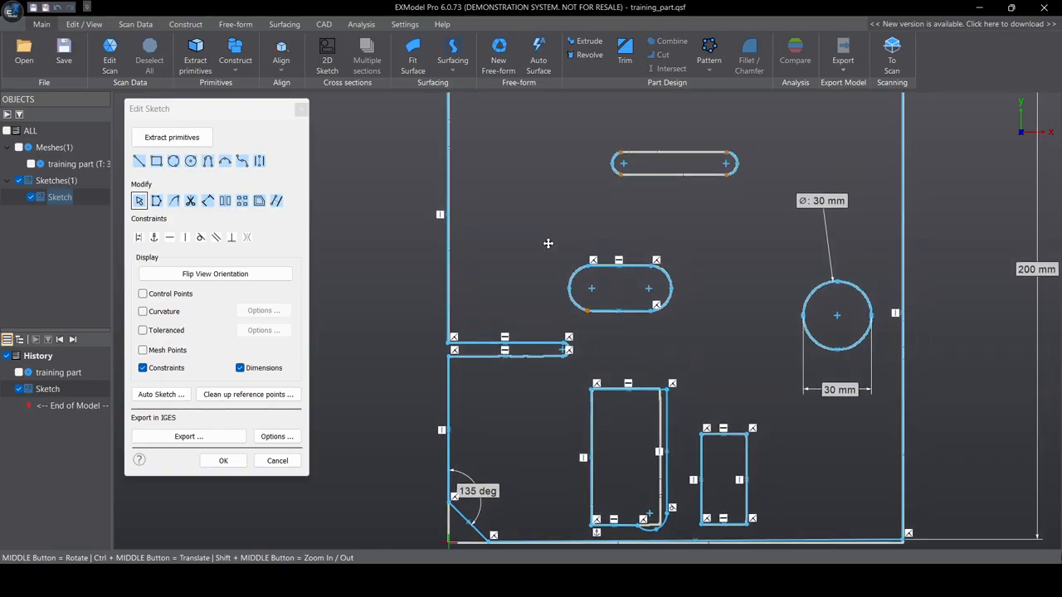
{"action": "mouse_move", "coordinate": [547, 243]}
{"action": "middle_mouse_down", "text": "ctrl"}
{"action": "mouse_move", "coordinate": [550, 268]}
{"action": "mouse_move", "coordinate": [590, 265]}
{"action": "middle_mouse_up", "text": "ctrl"}
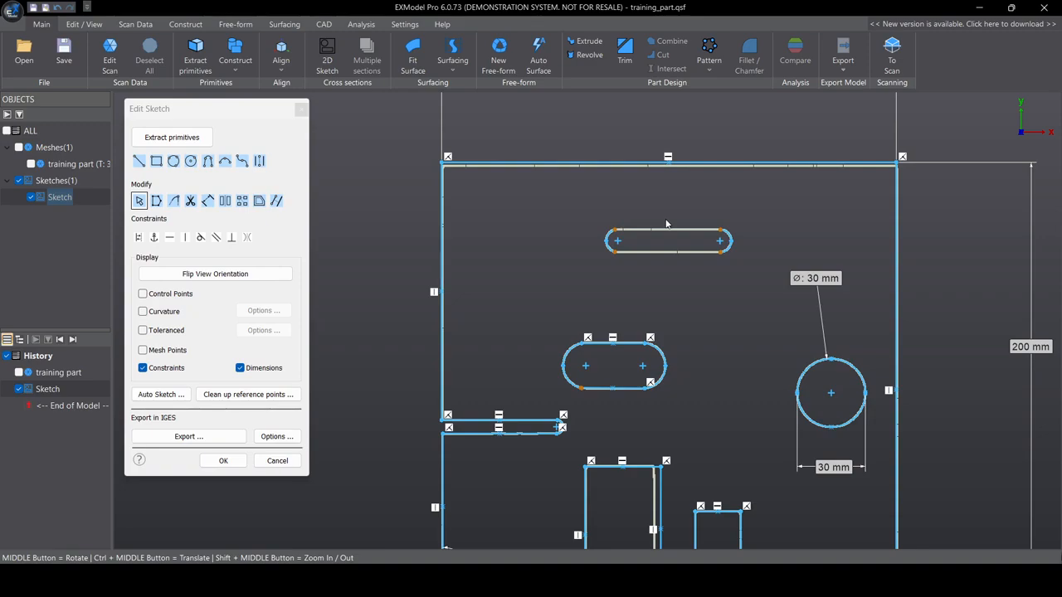
{"action": "scroll", "coordinate": [665, 220], "scroll_direction": "up", "scroll_amount": 5}
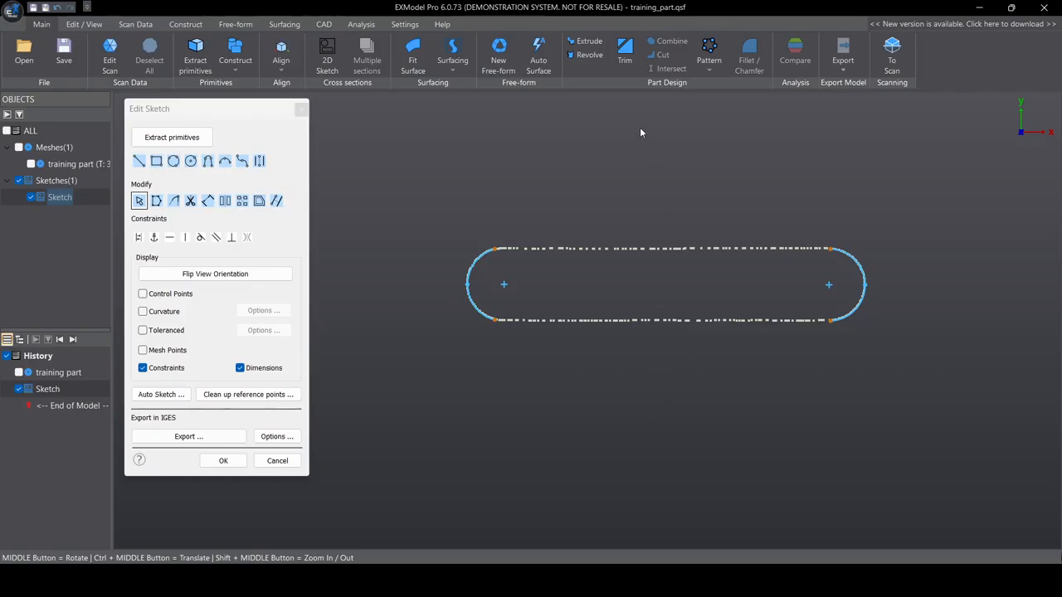
{"action": "left_click", "coordinate": [138, 161]}
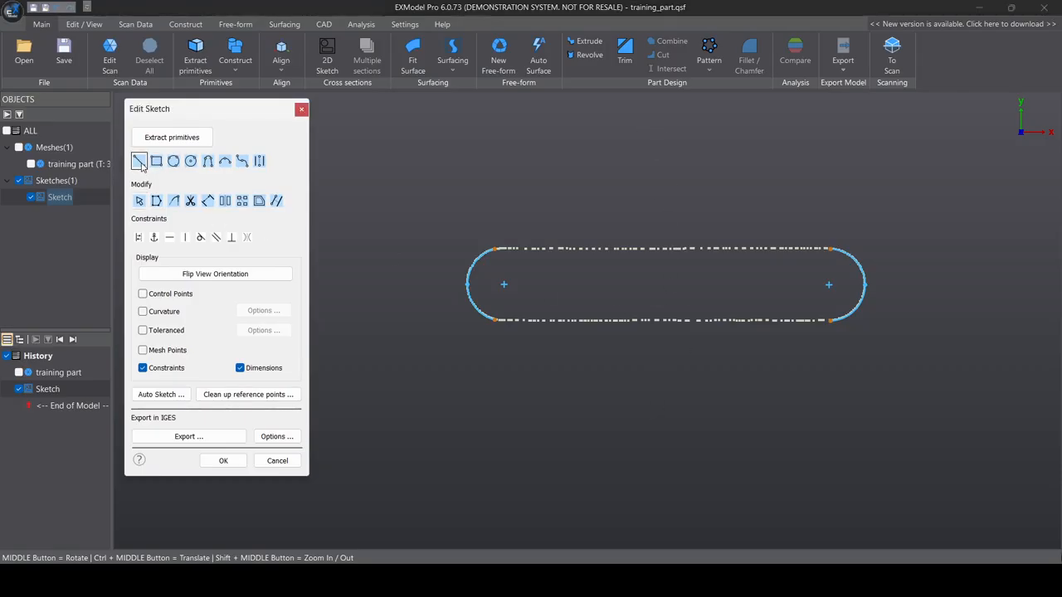
{"action": "left_click", "coordinate": [503, 284]}
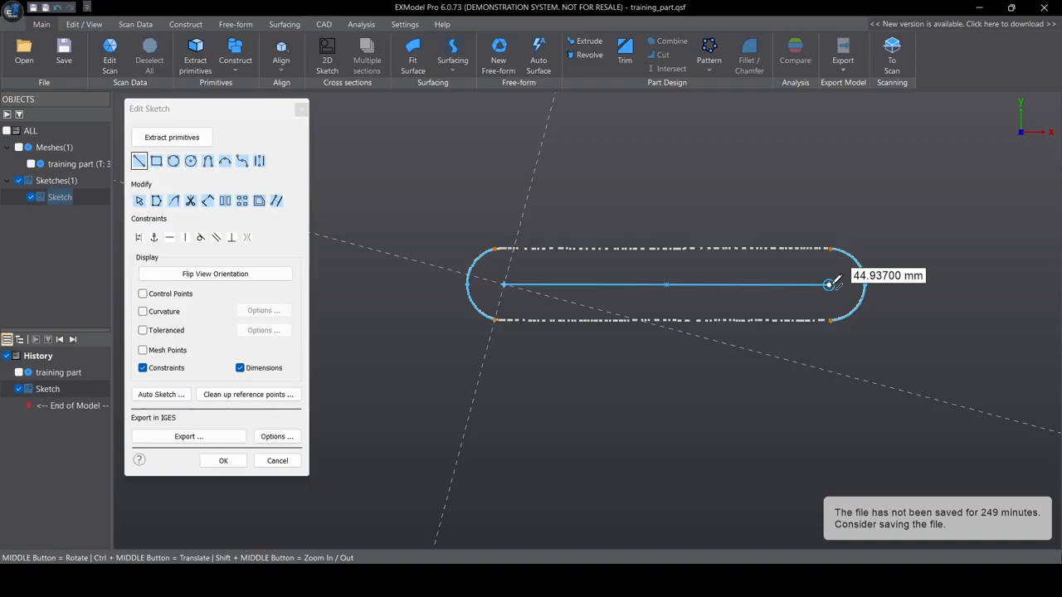
{"action": "left_click", "coordinate": [829, 284]}
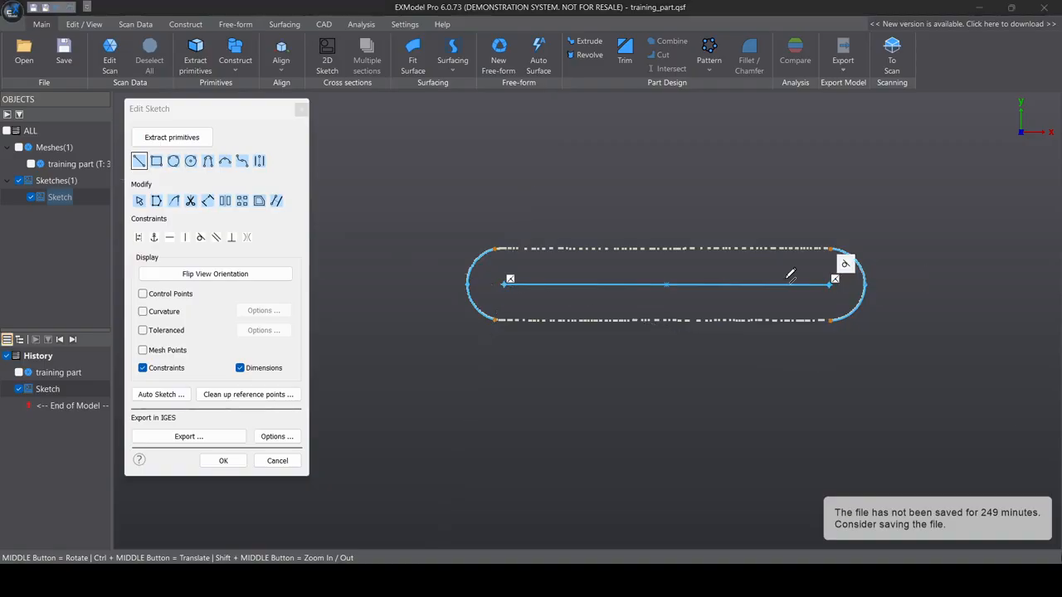
Draw a line upward from the centre line's midpoint, constrain it vertical and mark it as construction geometry.
{"action": "left_click", "coordinate": [665, 283]}
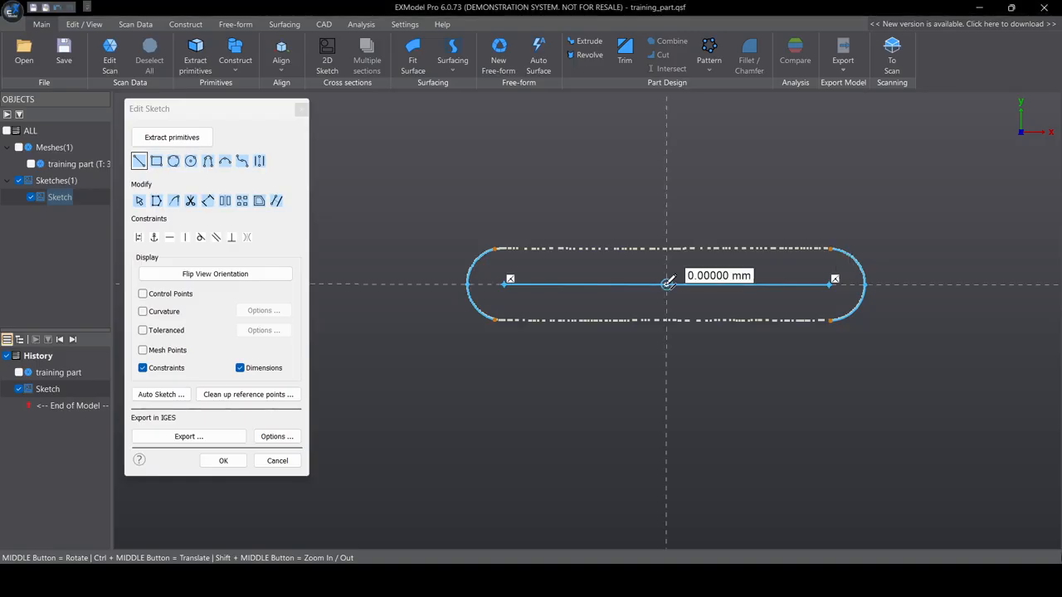
{"action": "left_click", "coordinate": [667, 118]}
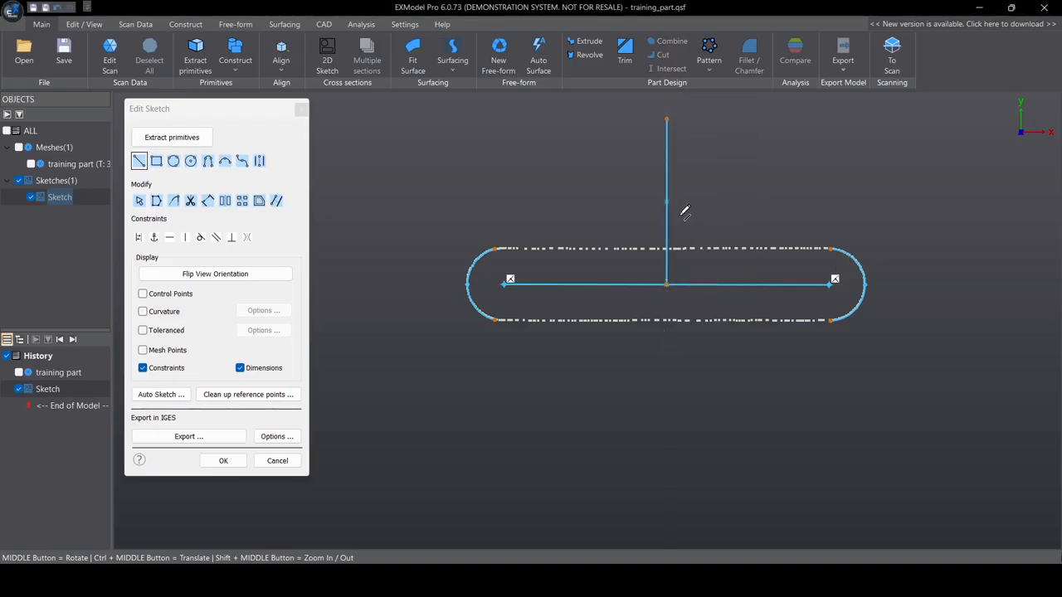
{"action": "left_click", "coordinate": [139, 201]}
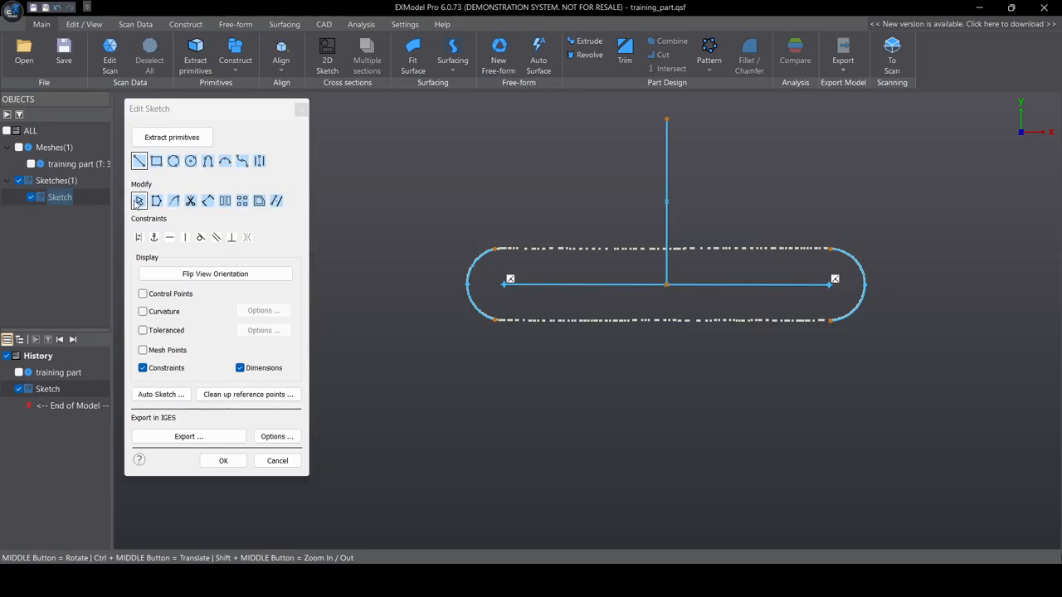
{"action": "left_click", "coordinate": [670, 160]}
{"action": "left_click", "coordinate": [700, 137]}
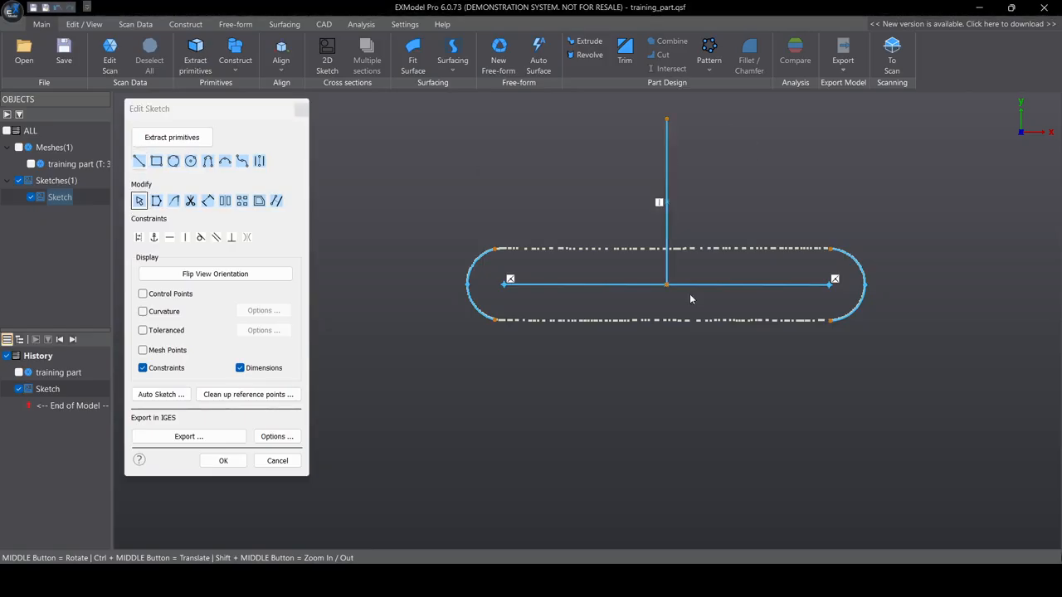
{"action": "left_click", "coordinate": [668, 148]}
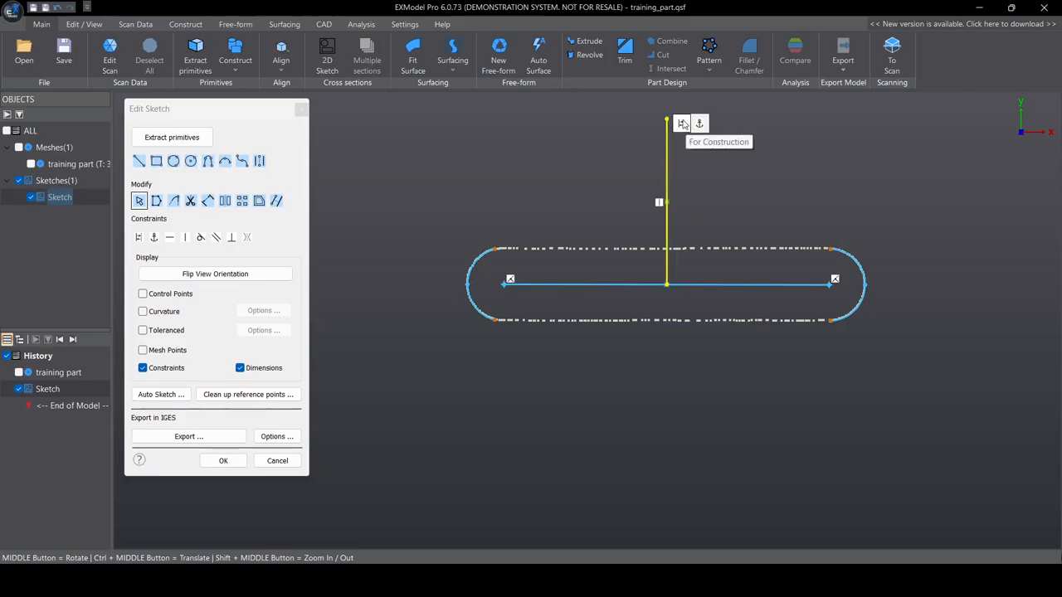
{"action": "left_click", "coordinate": [681, 123]}
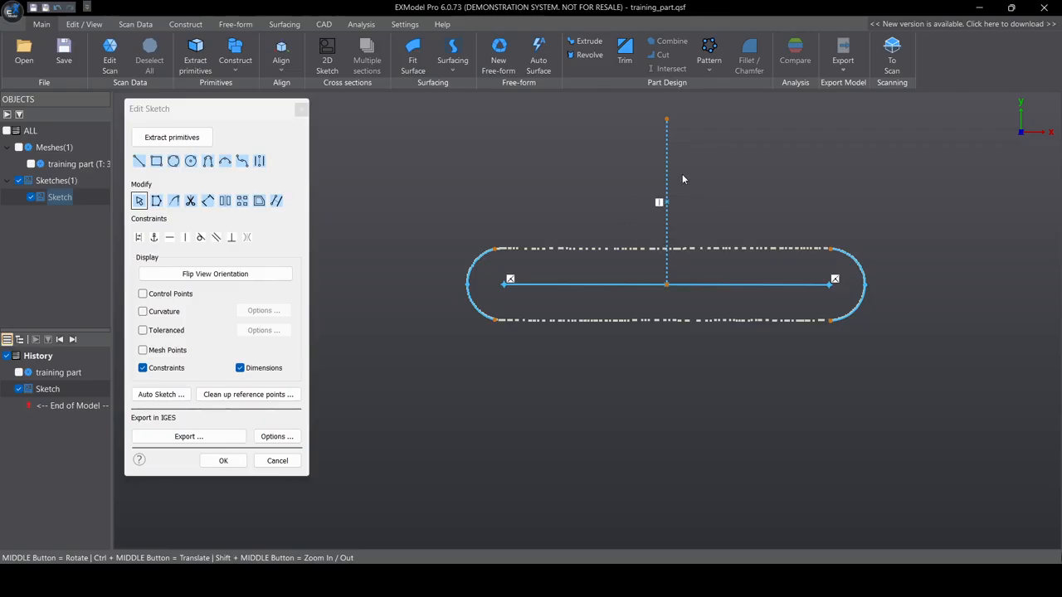
Anchor both end points of the vertical construction line and delete the line connecting the slot's arc centres.
{"action": "scroll", "coordinate": [668, 385], "scroll_direction": "down", "scroll_amount": 5}
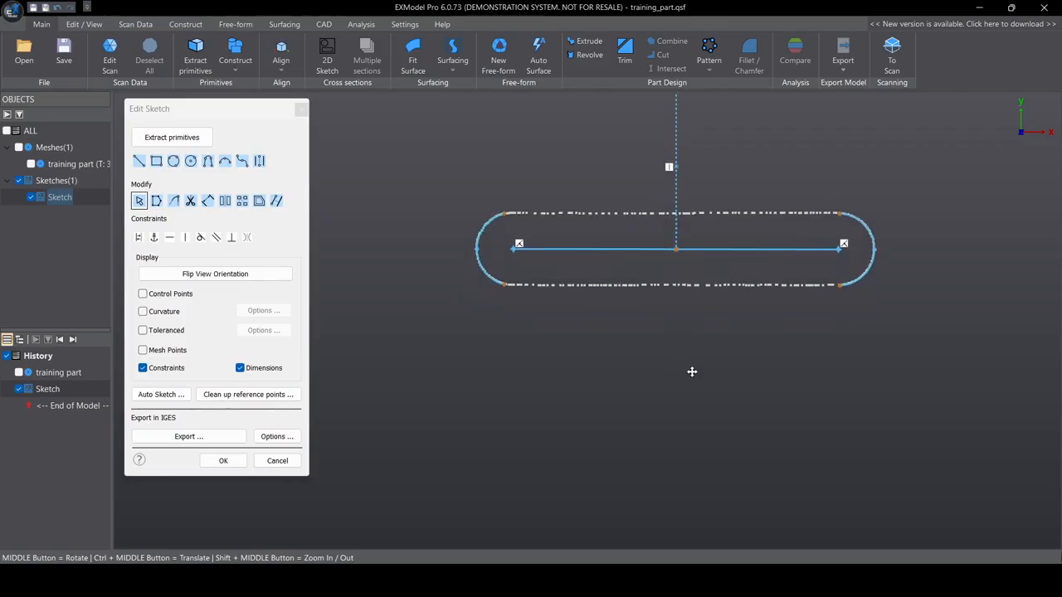
{"action": "middle_click_drag", "start_coordinate": [680, 370], "coordinate": [665, 297], "text": "ctrl"}
{"action": "scroll", "coordinate": [658, 264], "scroll_direction": "down", "scroll_amount": 2}
{"action": "scroll", "coordinate": [724, 254], "scroll_direction": "up", "scroll_amount": 8}
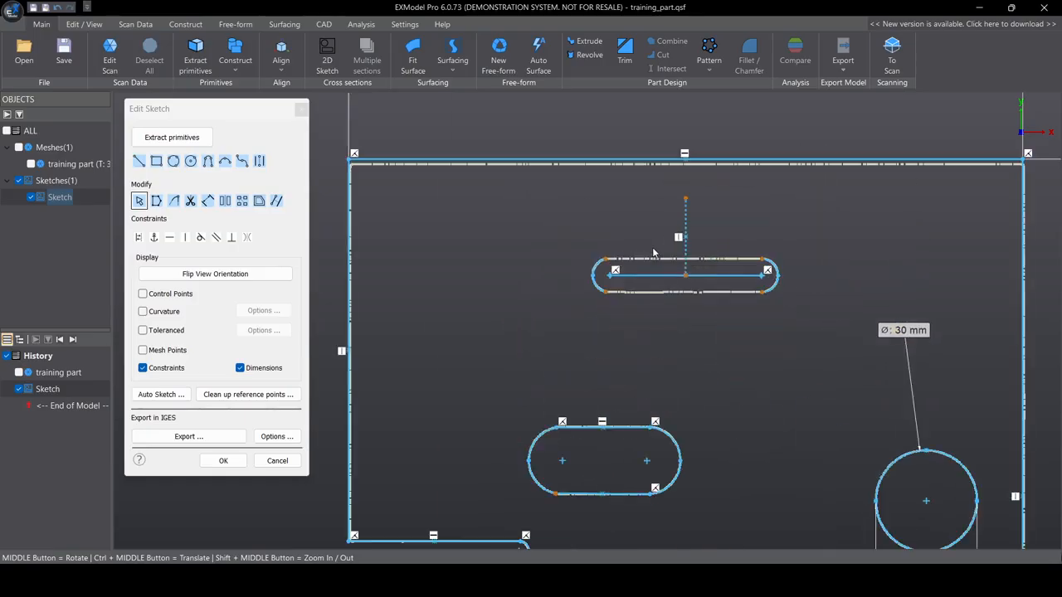
{"action": "middle_click_drag", "start_coordinate": [725, 254], "coordinate": [725, 254], "text": "ctrl"}
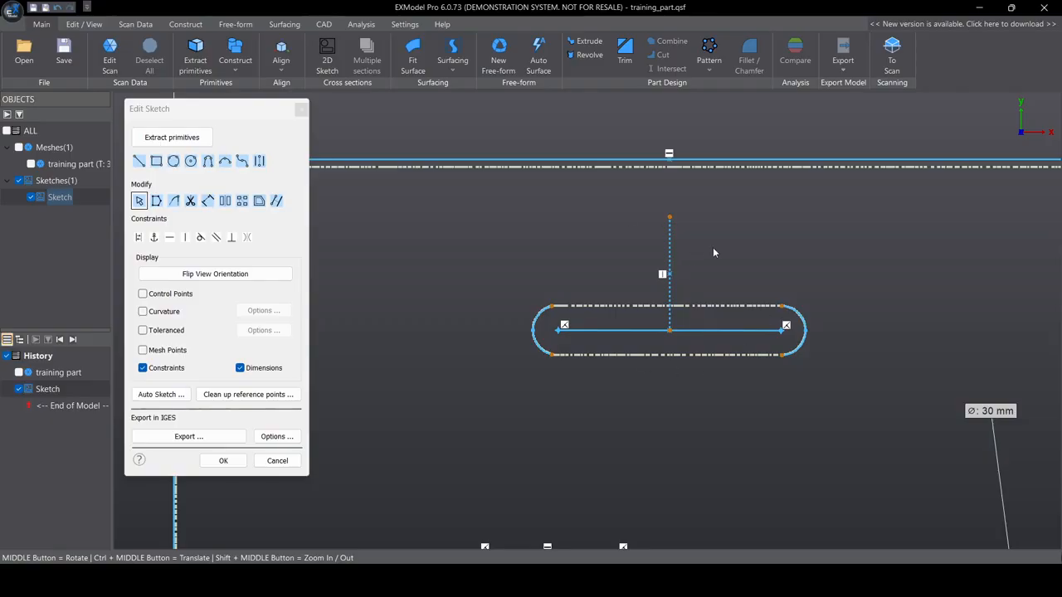
{"action": "scroll", "coordinate": [667, 297], "scroll_direction": "up", "scroll_amount": 2}
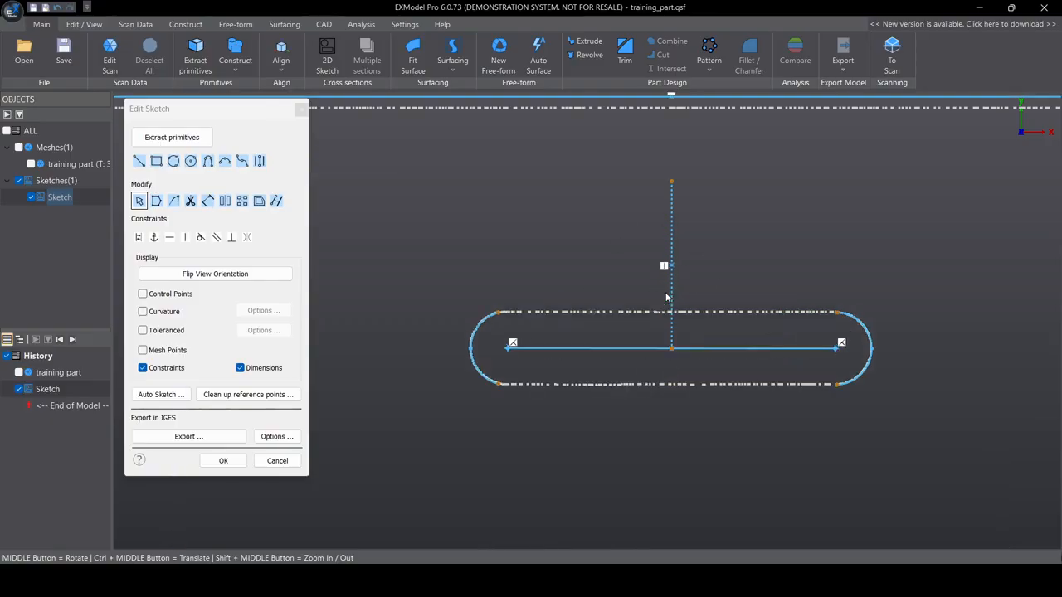
{"action": "left_click", "coordinate": [672, 183]}
{"action": "left_click", "coordinate": [697, 349]}
{"action": "left_click", "coordinate": [705, 349]}
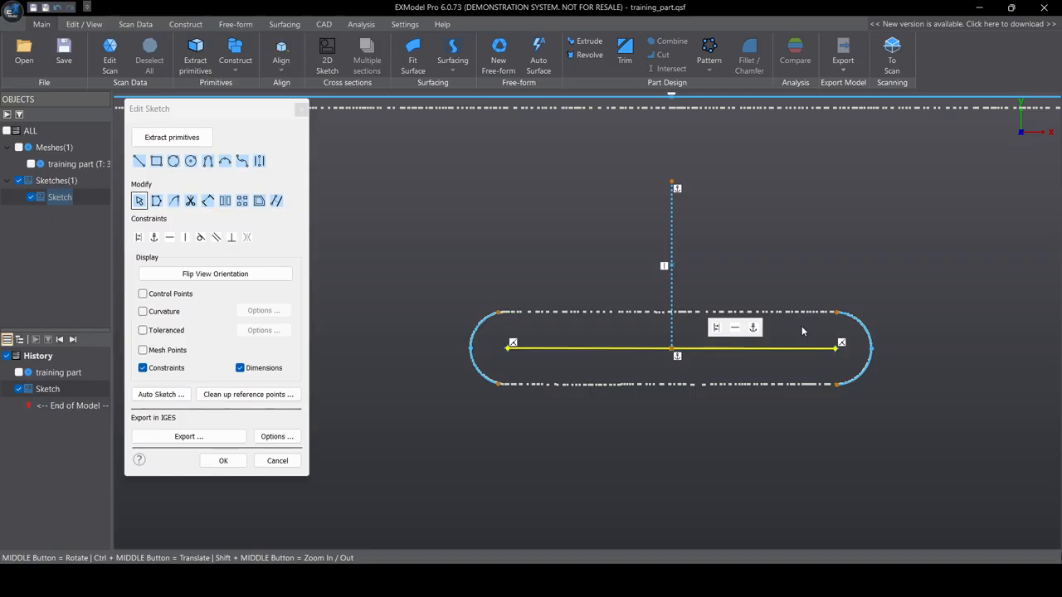
{"action": "key", "text": "Delete"}
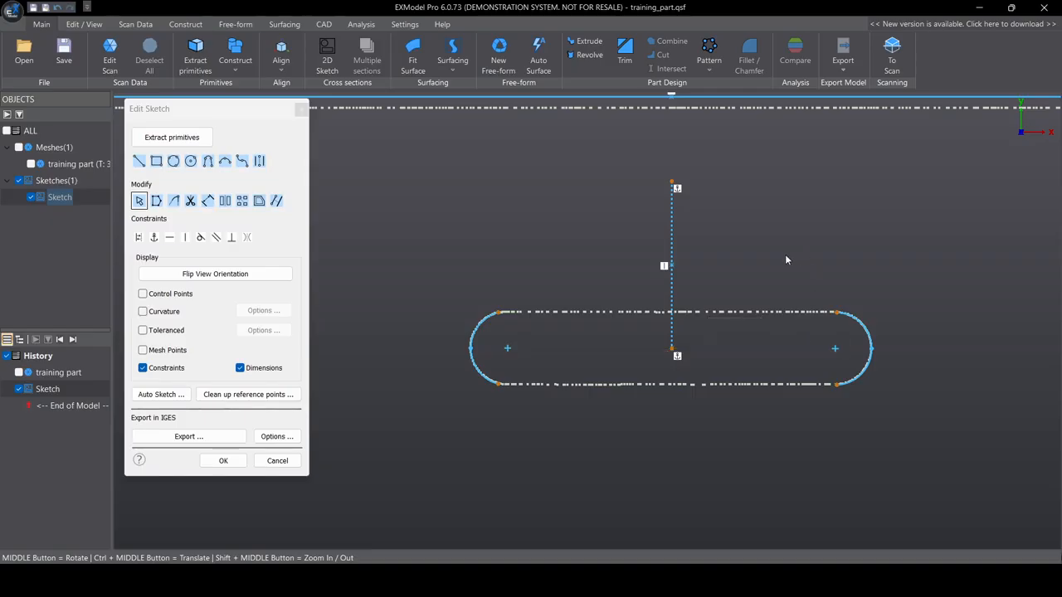
Make the upper slot's two end arcs symmetric about the vertical construction line.
{"action": "left_click", "coordinate": [485, 325]}
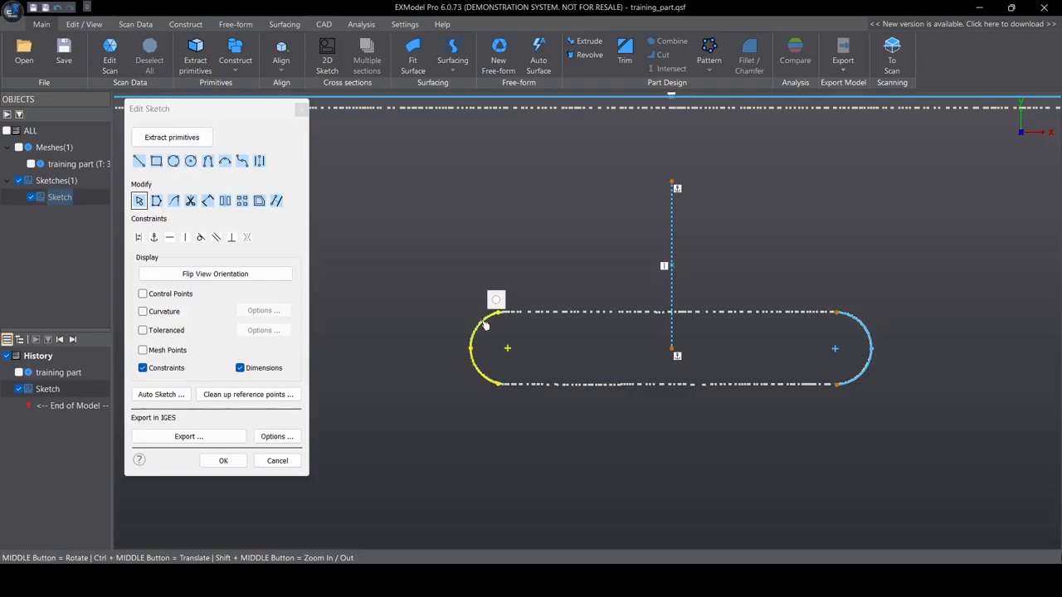
{"action": "left_click", "coordinate": [673, 302]}
{"action": "left_click", "coordinate": [849, 322]}
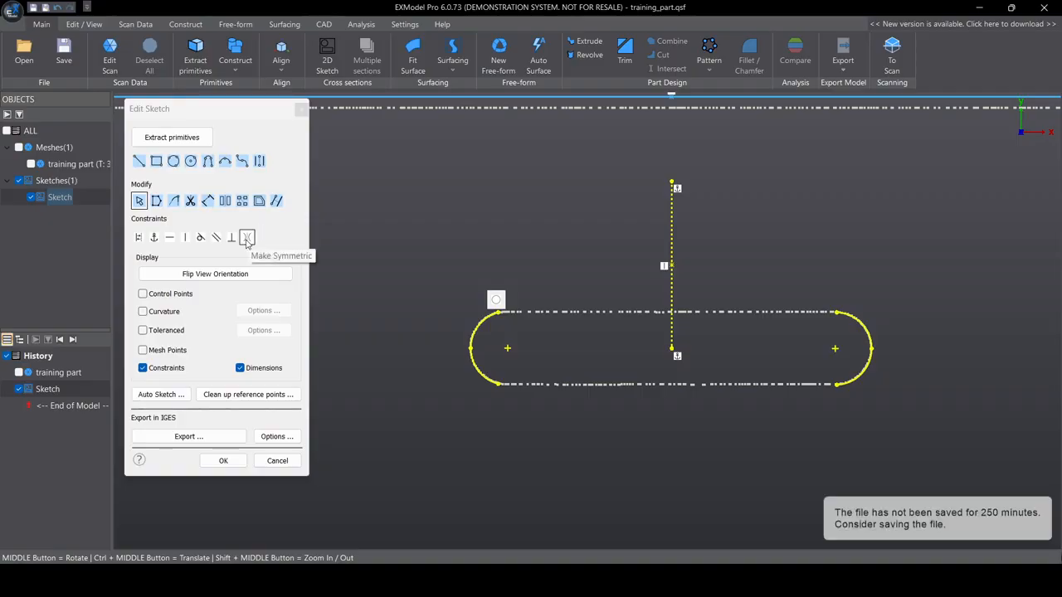
{"action": "left_click", "coordinate": [247, 240]}
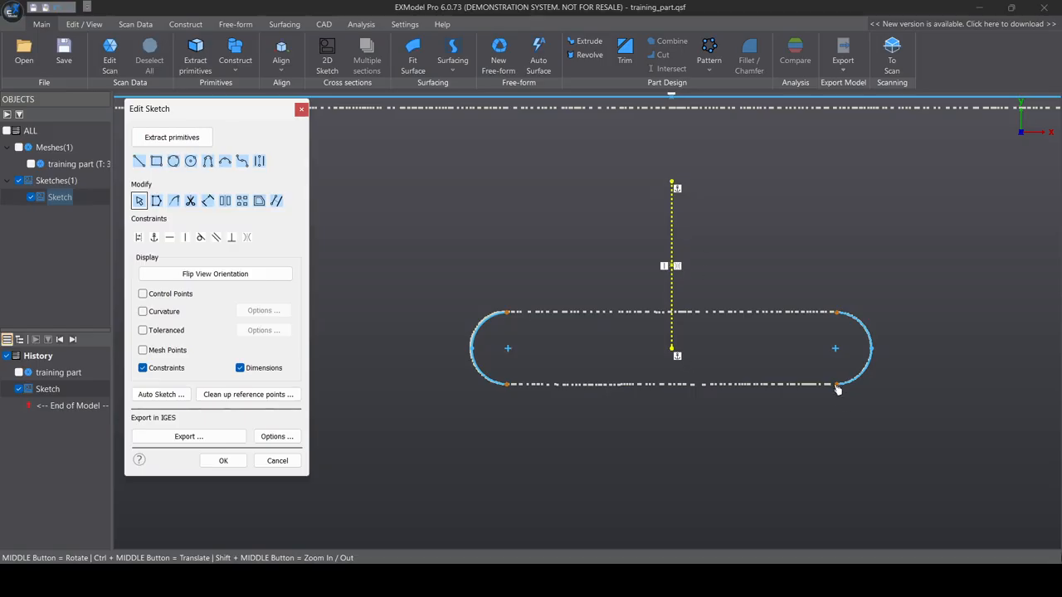
Test the symmetry by moving the right arc's lower end point downward and outward.
{"action": "mouse_move", "coordinate": [837, 390]}
{"action": "left_mouse_down"}
{"action": "mouse_move", "coordinate": [859, 406]}
{"action": "mouse_move", "coordinate": [830, 407]}
{"action": "mouse_move", "coordinate": [835, 385]}
{"action": "mouse_move", "coordinate": [871, 396]}
{"action": "mouse_move", "coordinate": [877, 427]}
{"action": "mouse_move", "coordinate": [784, 438]}
{"action": "mouse_move", "coordinate": [891, 420]}
{"action": "mouse_move", "coordinate": [924, 457]}
{"action": "mouse_move", "coordinate": [871, 501]}
{"action": "left_mouse_up"}
{"action": "scroll", "coordinate": [747, 262], "scroll_direction": "up", "scroll_amount": 2}
{"action": "scroll", "coordinate": [743, 267], "scroll_direction": "down", "scroll_amount": 6}
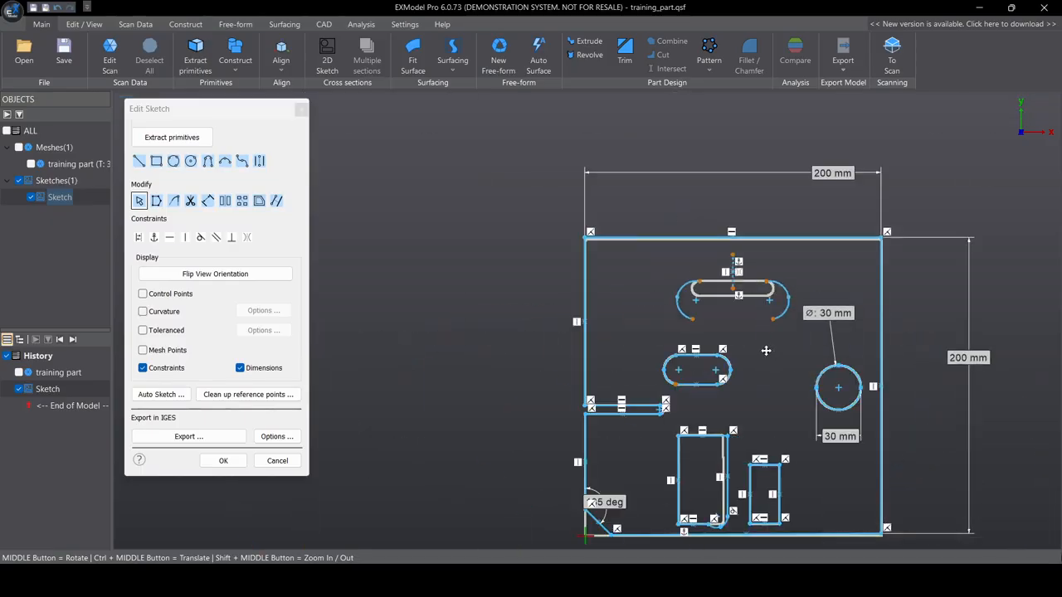
{"action": "middle_click_drag", "start_coordinate": [768, 351], "coordinate": [690, 336], "text": "ctrl"}
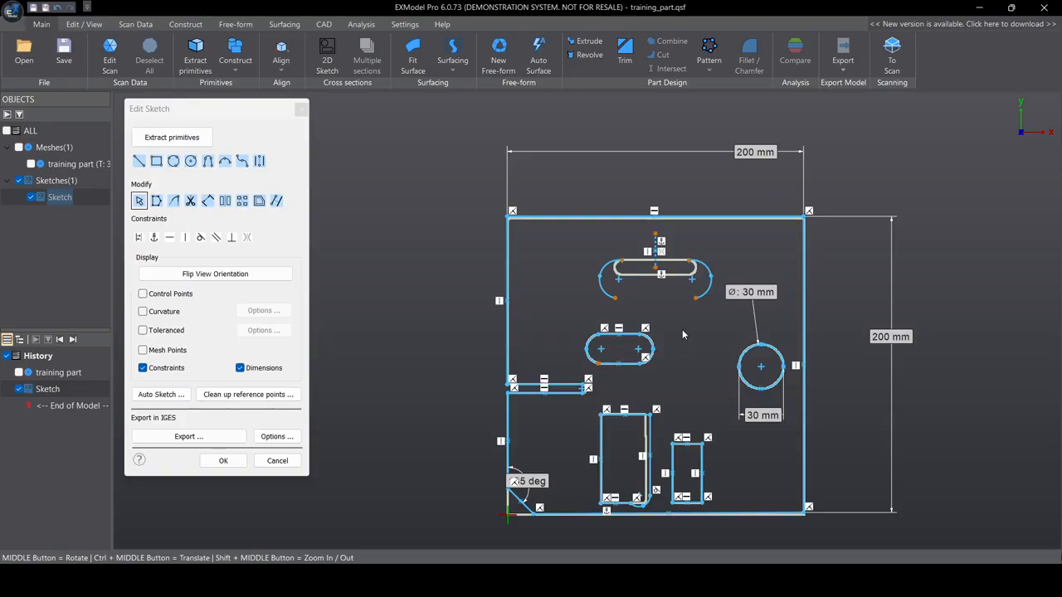